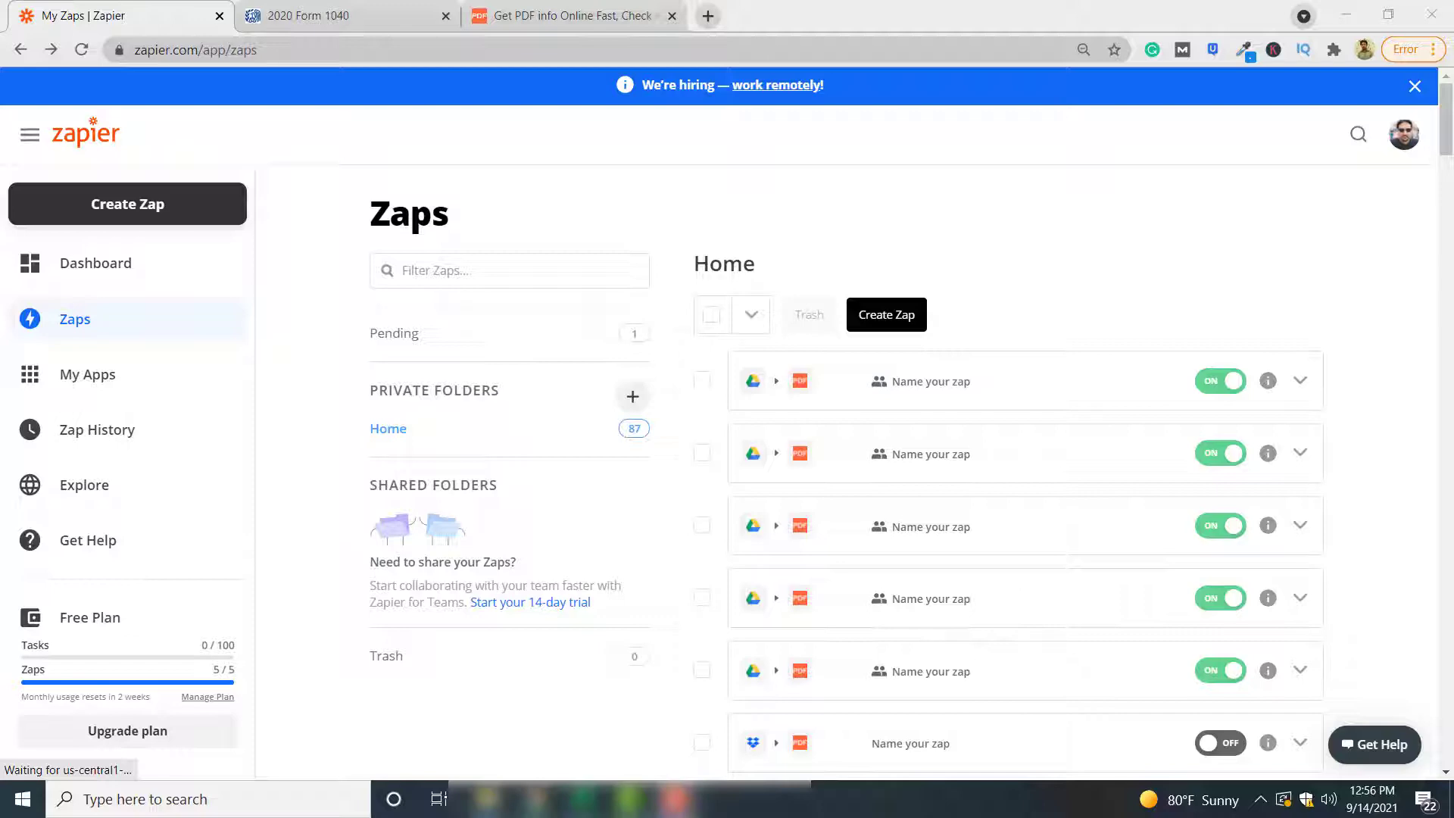
View the blank 2020 Form 1040 PDF, then return to the Zaps list
left_click(347, 15)
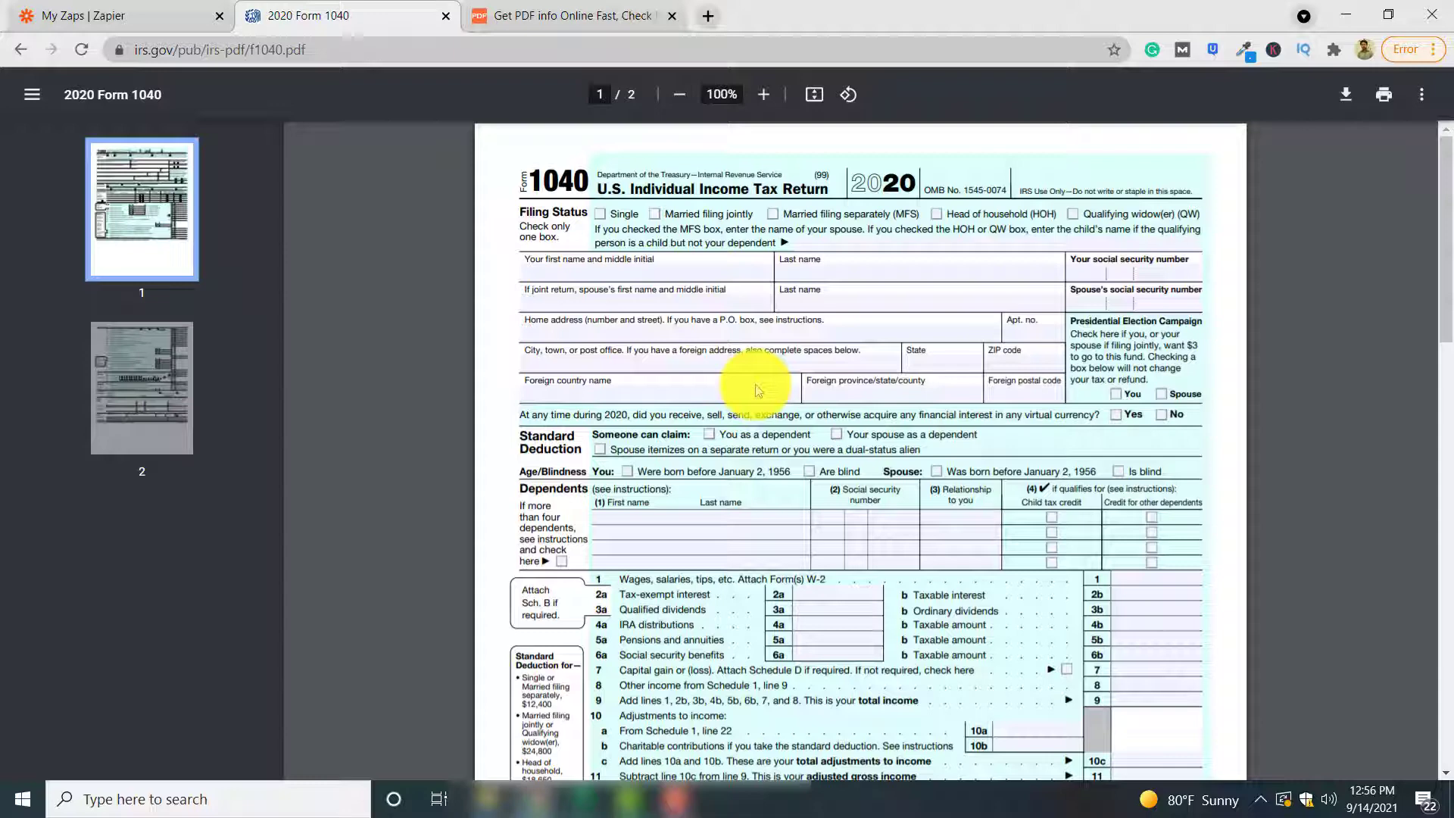
left_click(165, 14)
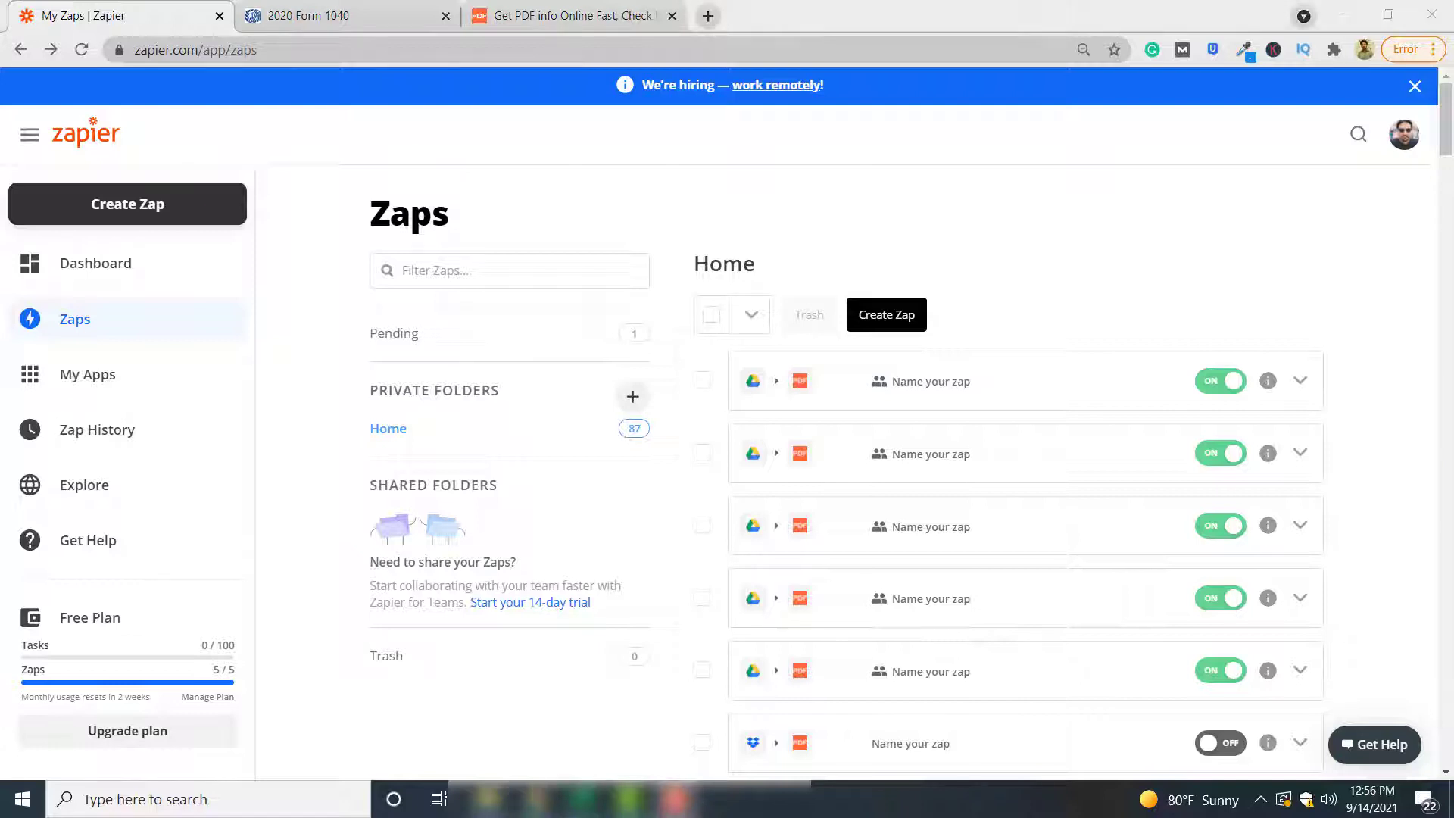
Create a custom Zap with Google Drive's New File in Folder as the trigger
left_click(204, 225)
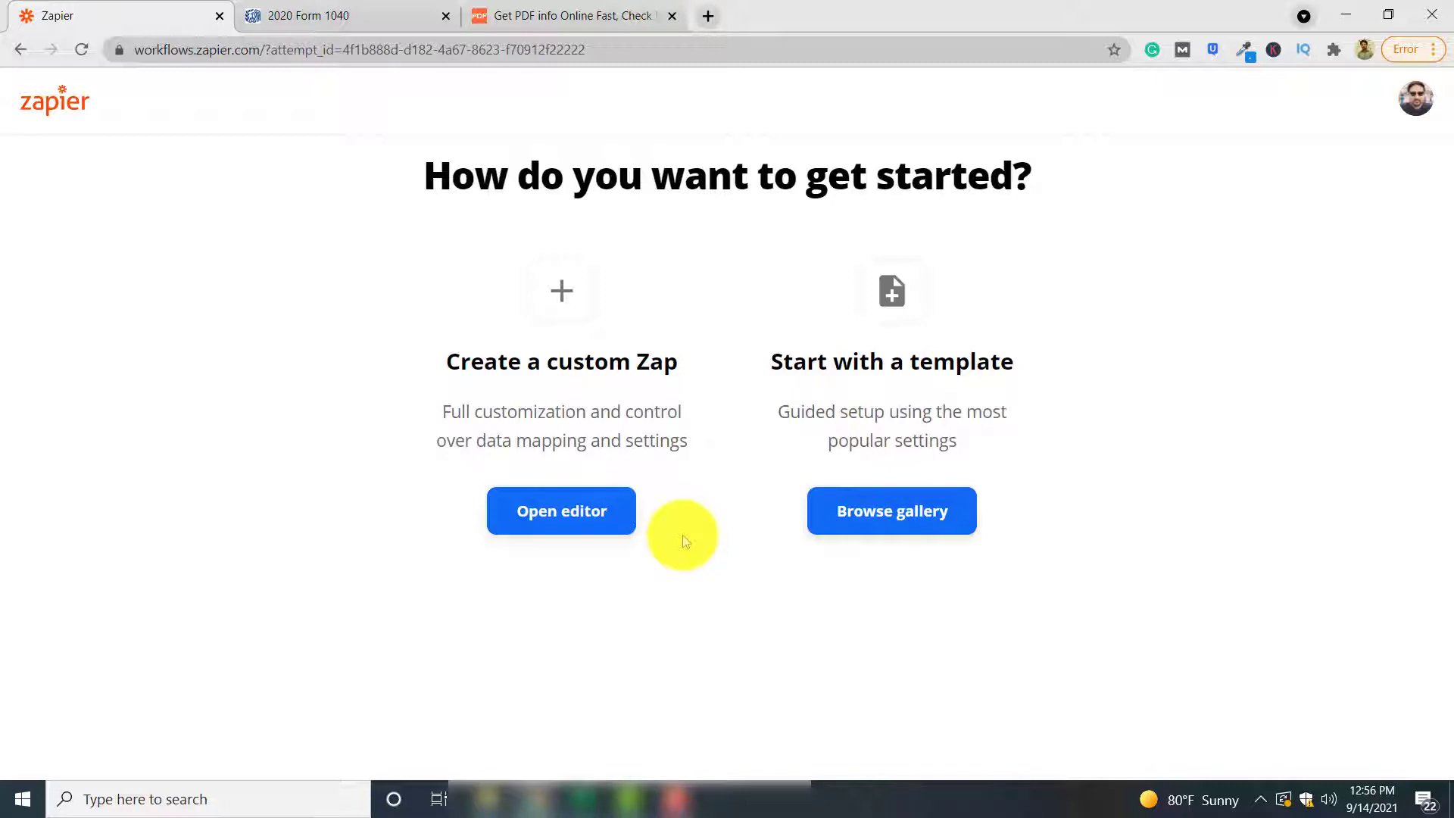
left_click(548, 521)
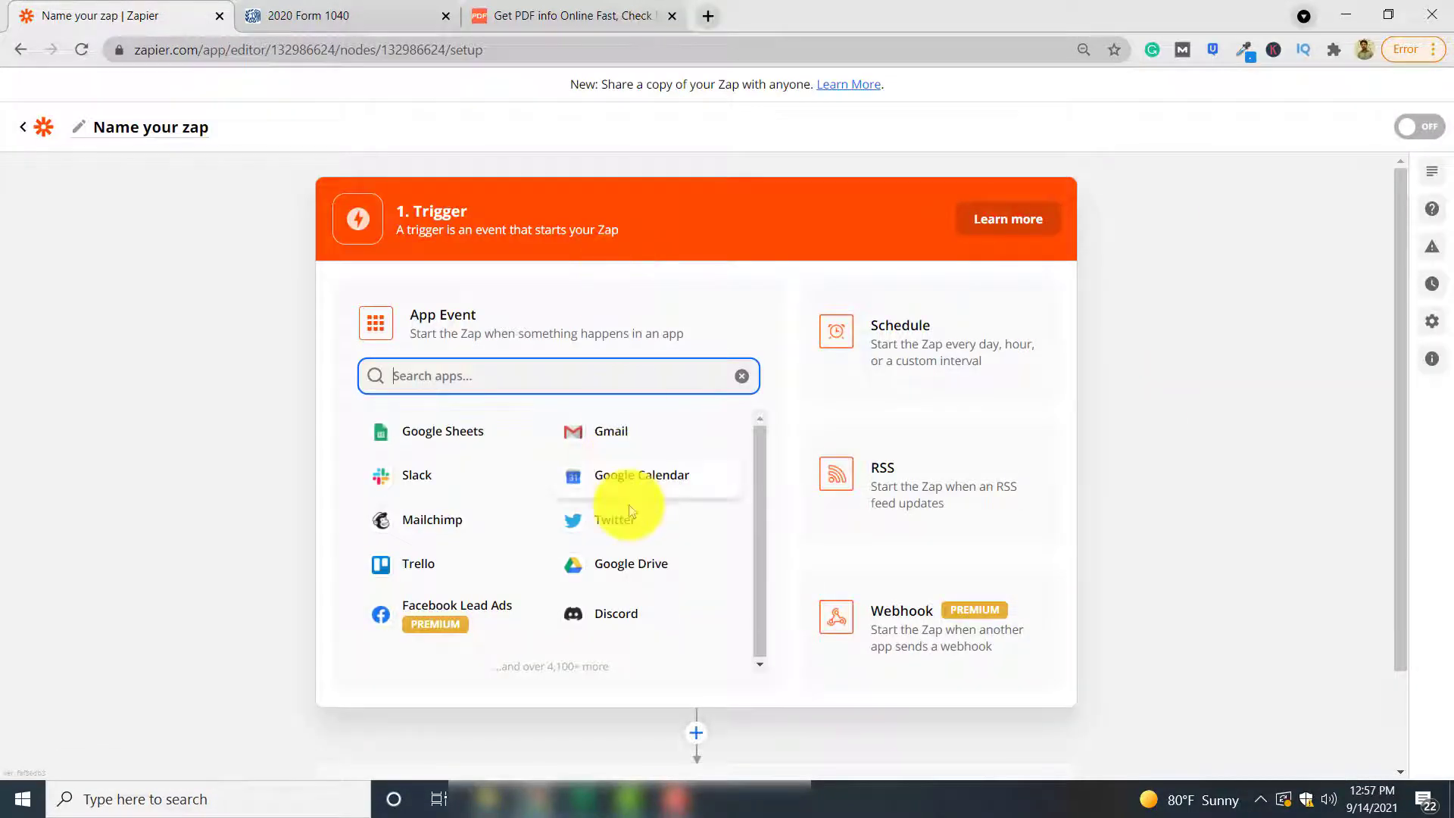
left_click(633, 563)
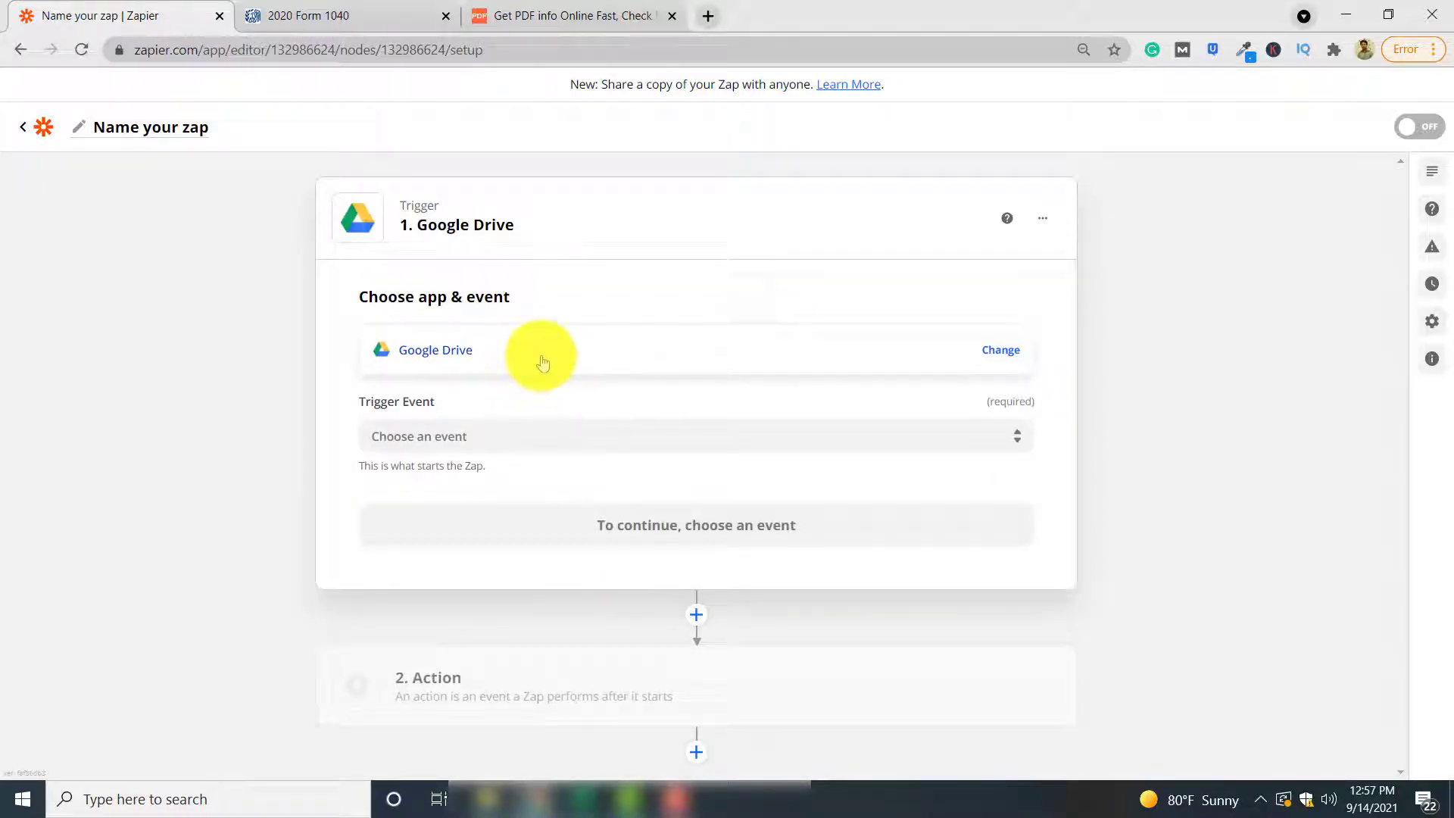
left_click(529, 431)
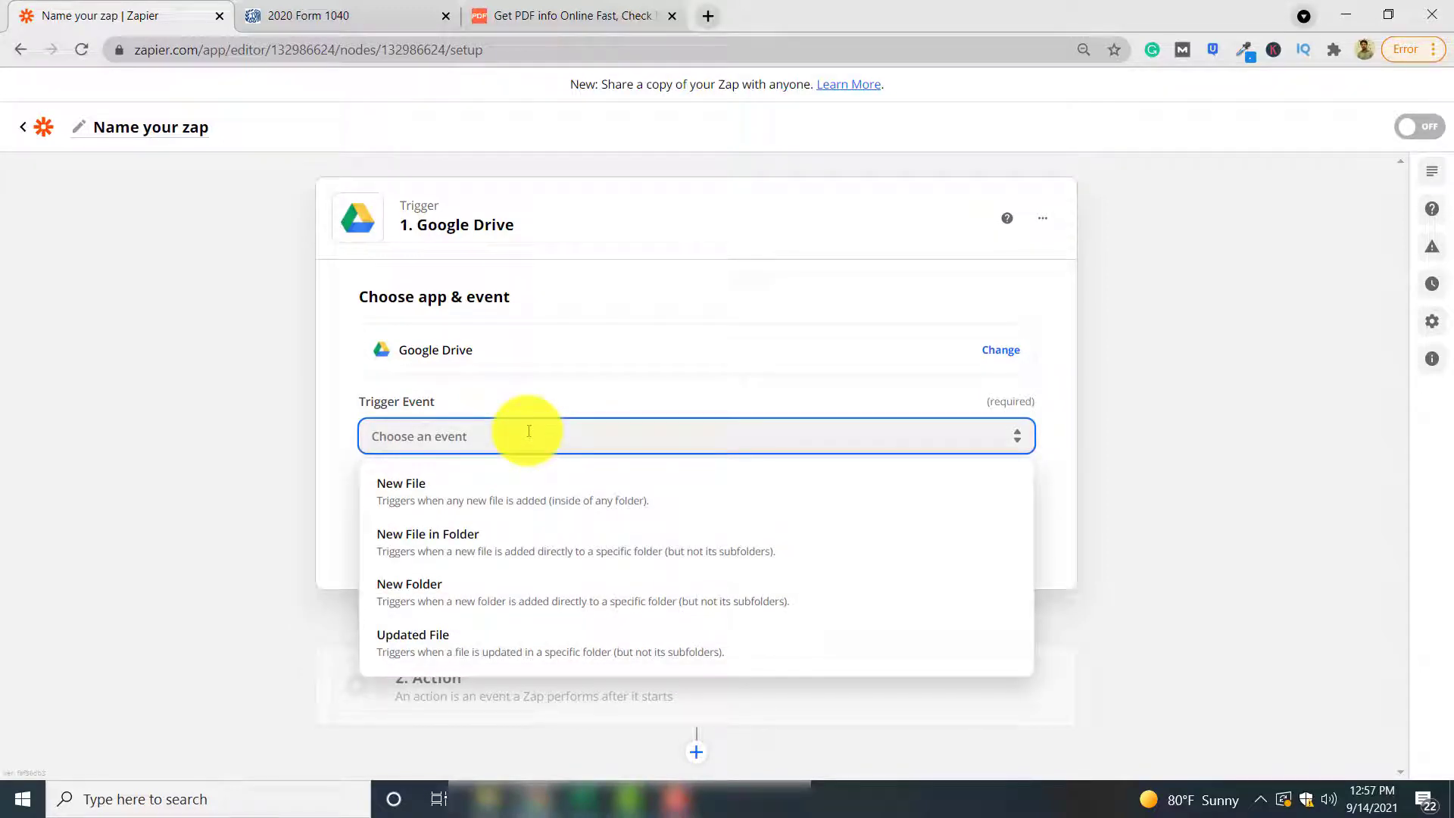
left_click(577, 548)
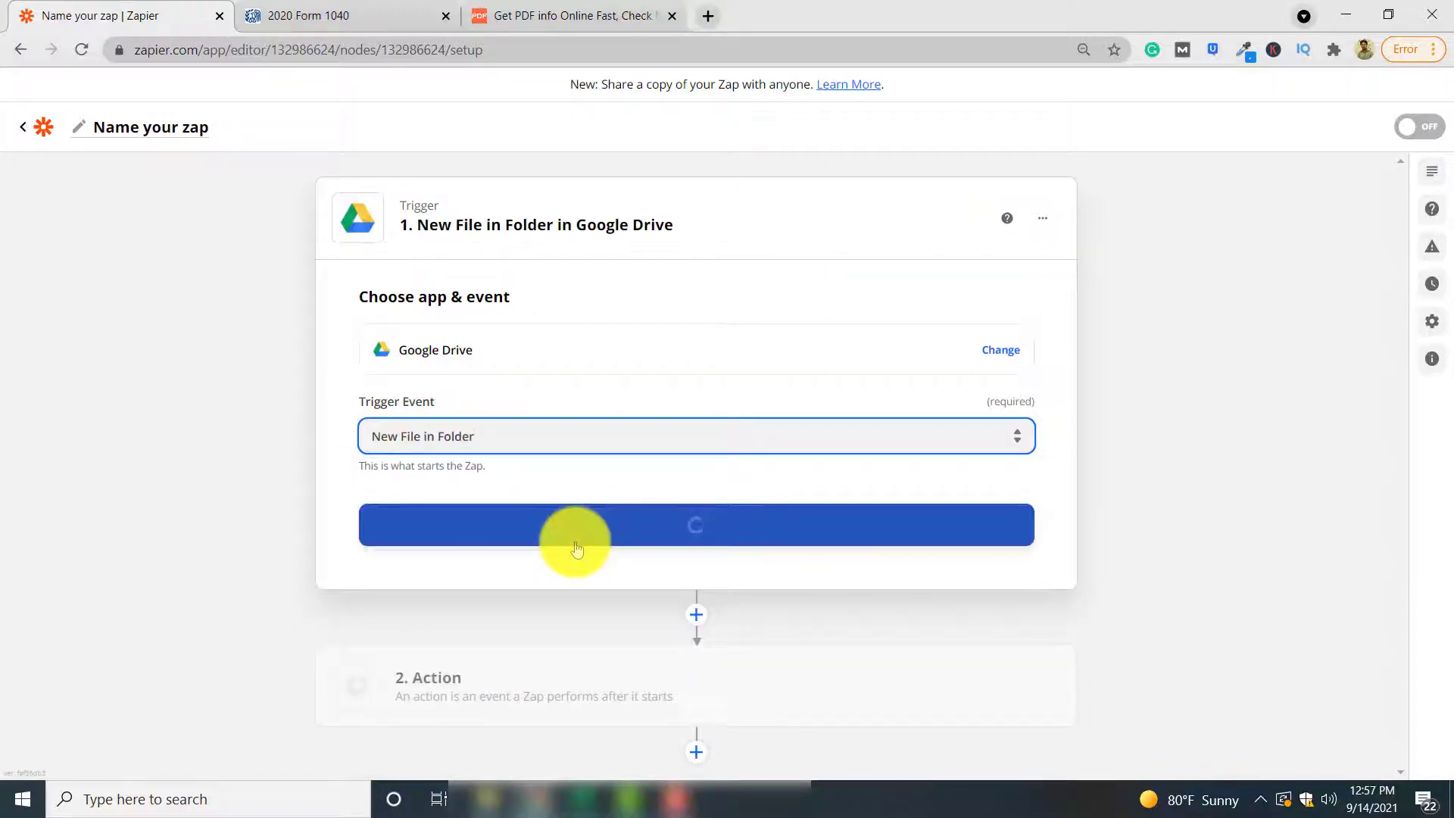
Connect the existing Google Drive account to the trigger
left_click(757, 530)
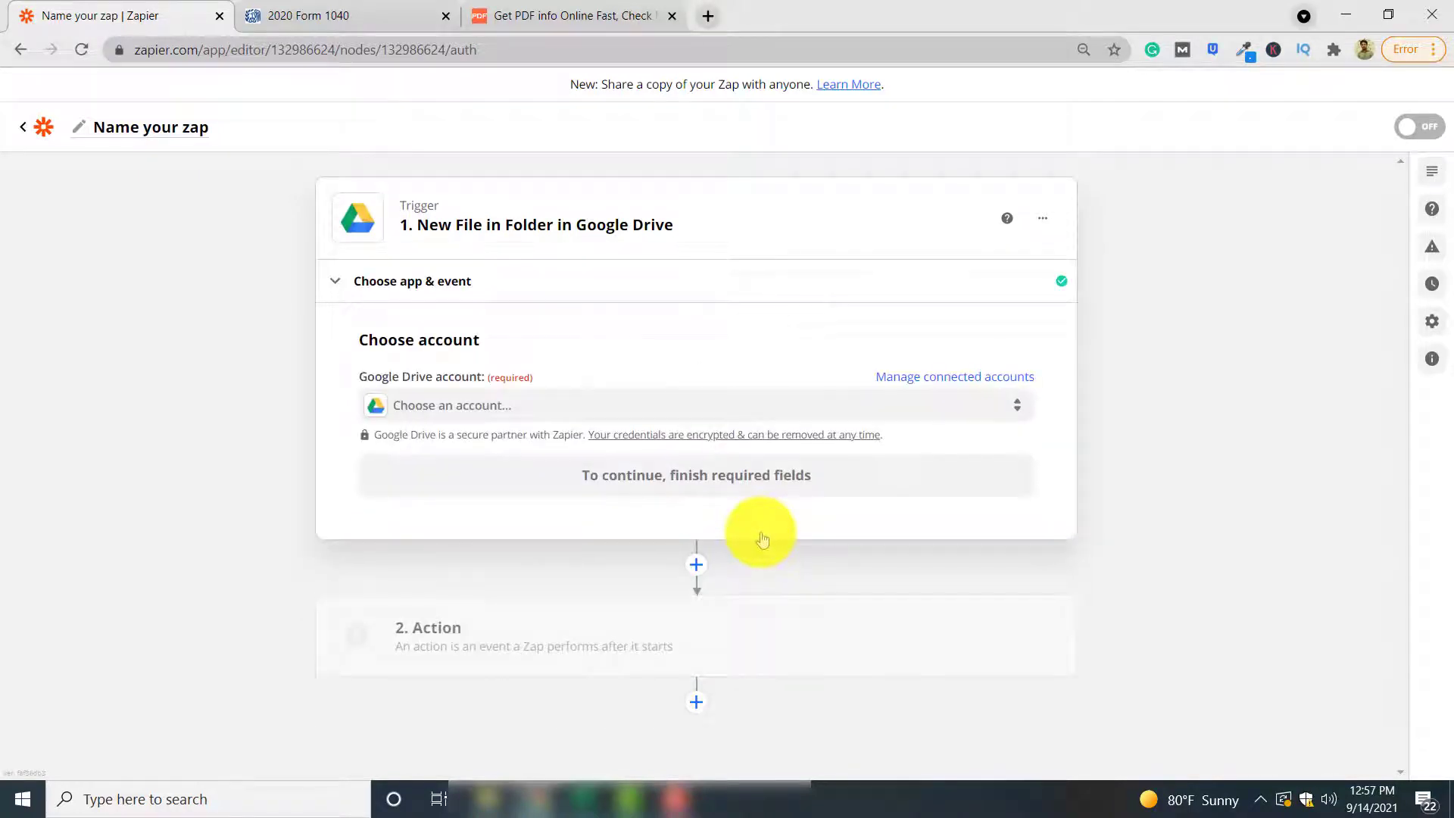
left_click(553, 416)
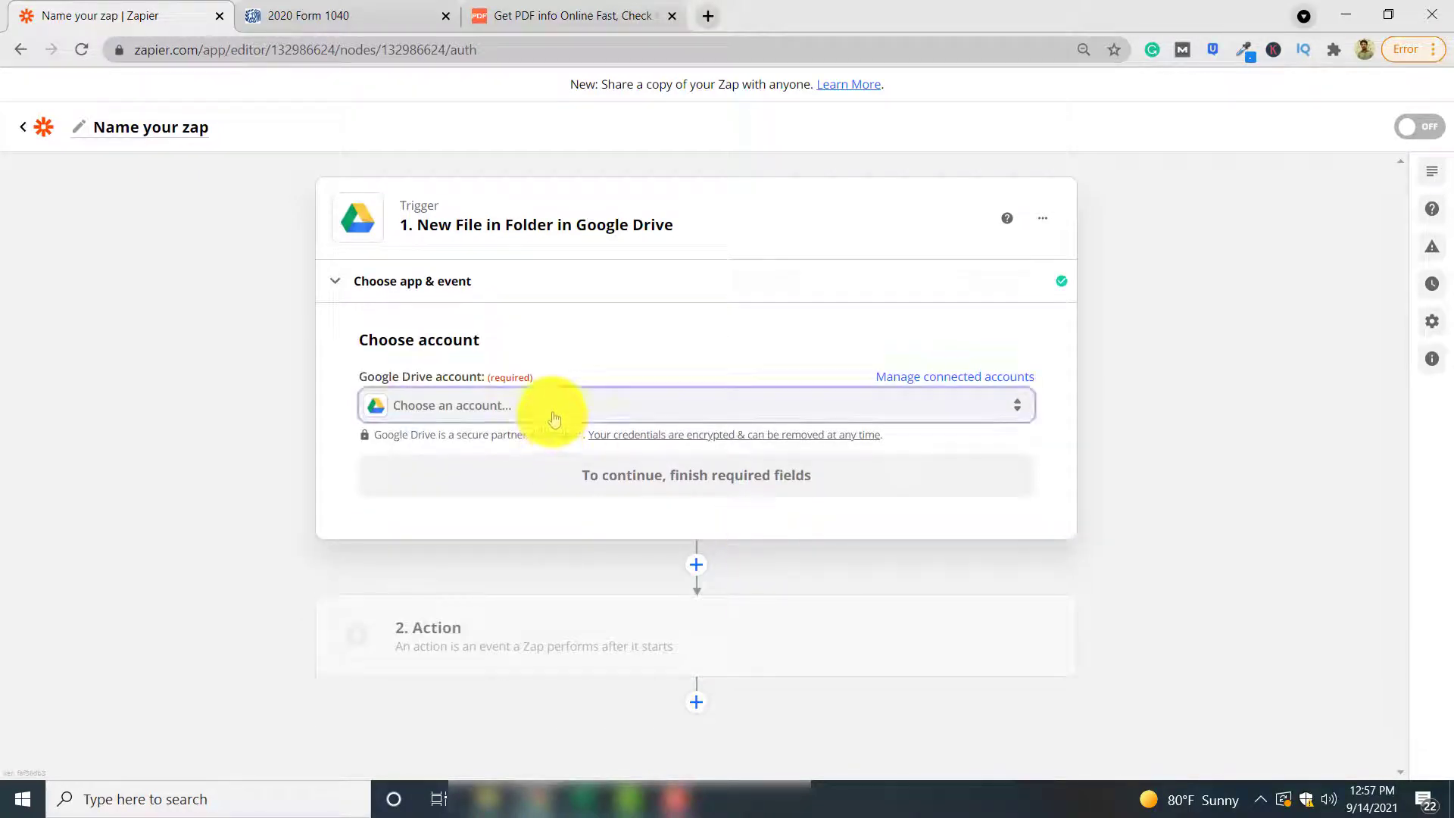
left_click(546, 556)
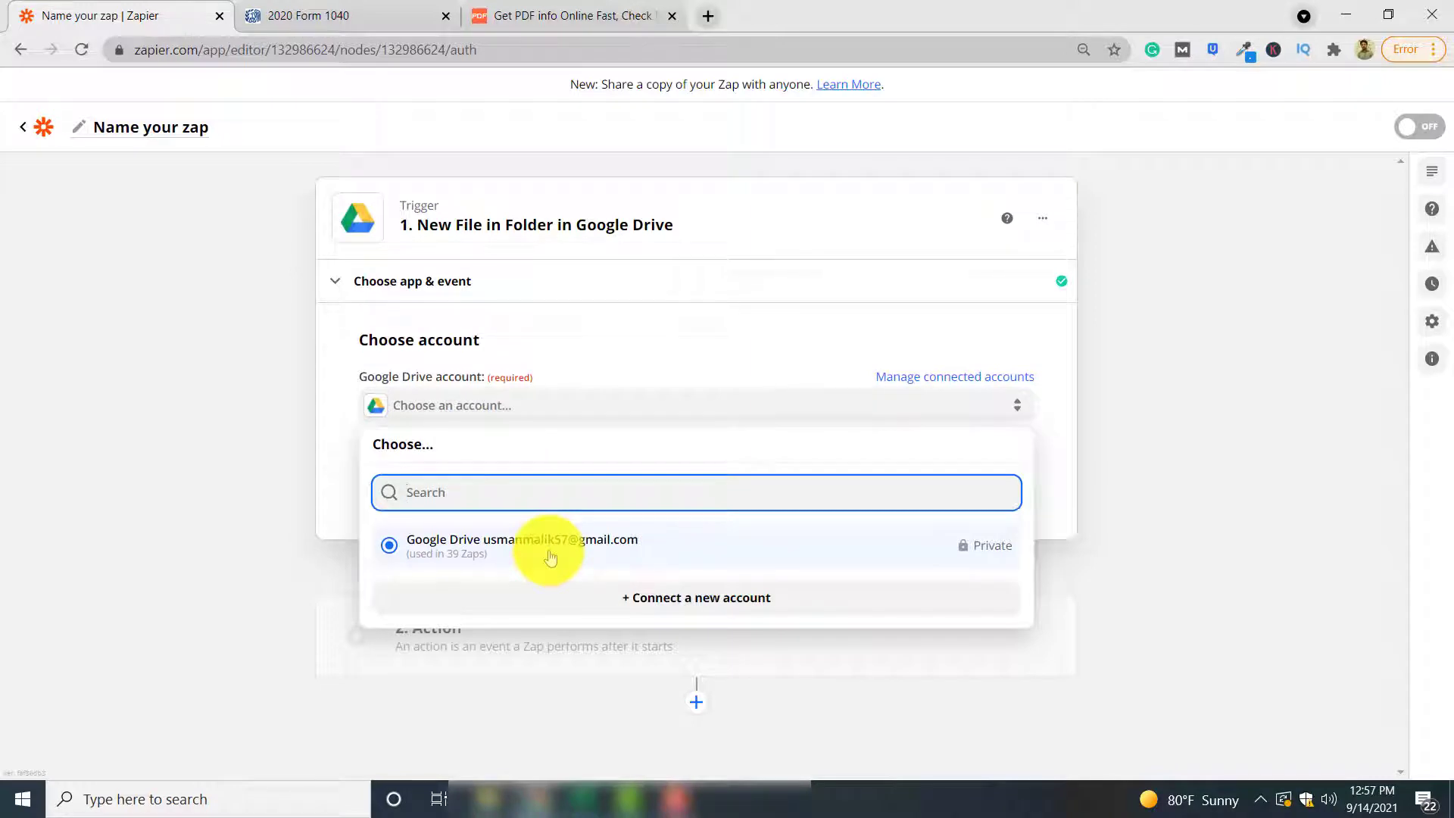
left_click(550, 557)
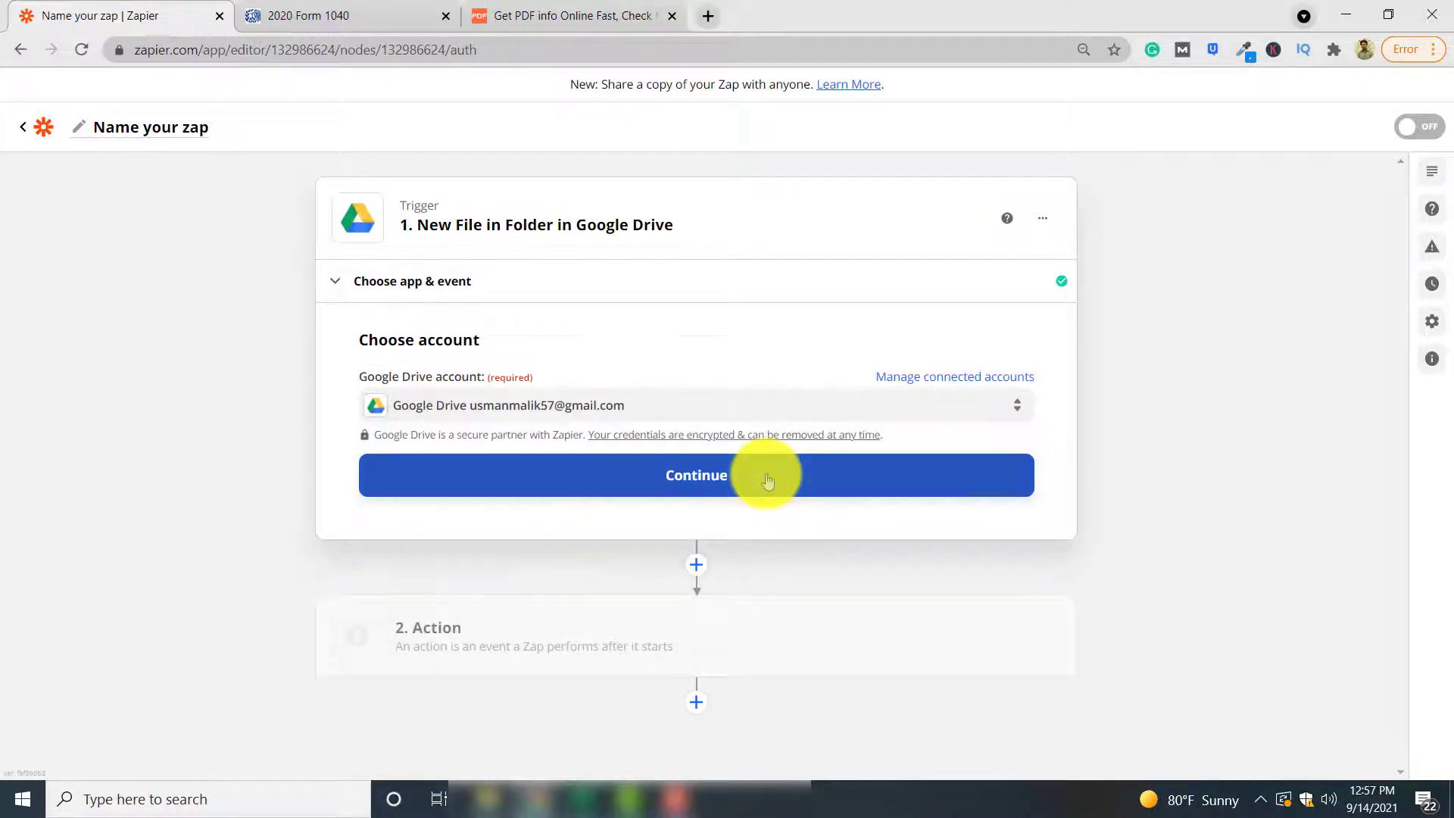
left_click(767, 478)
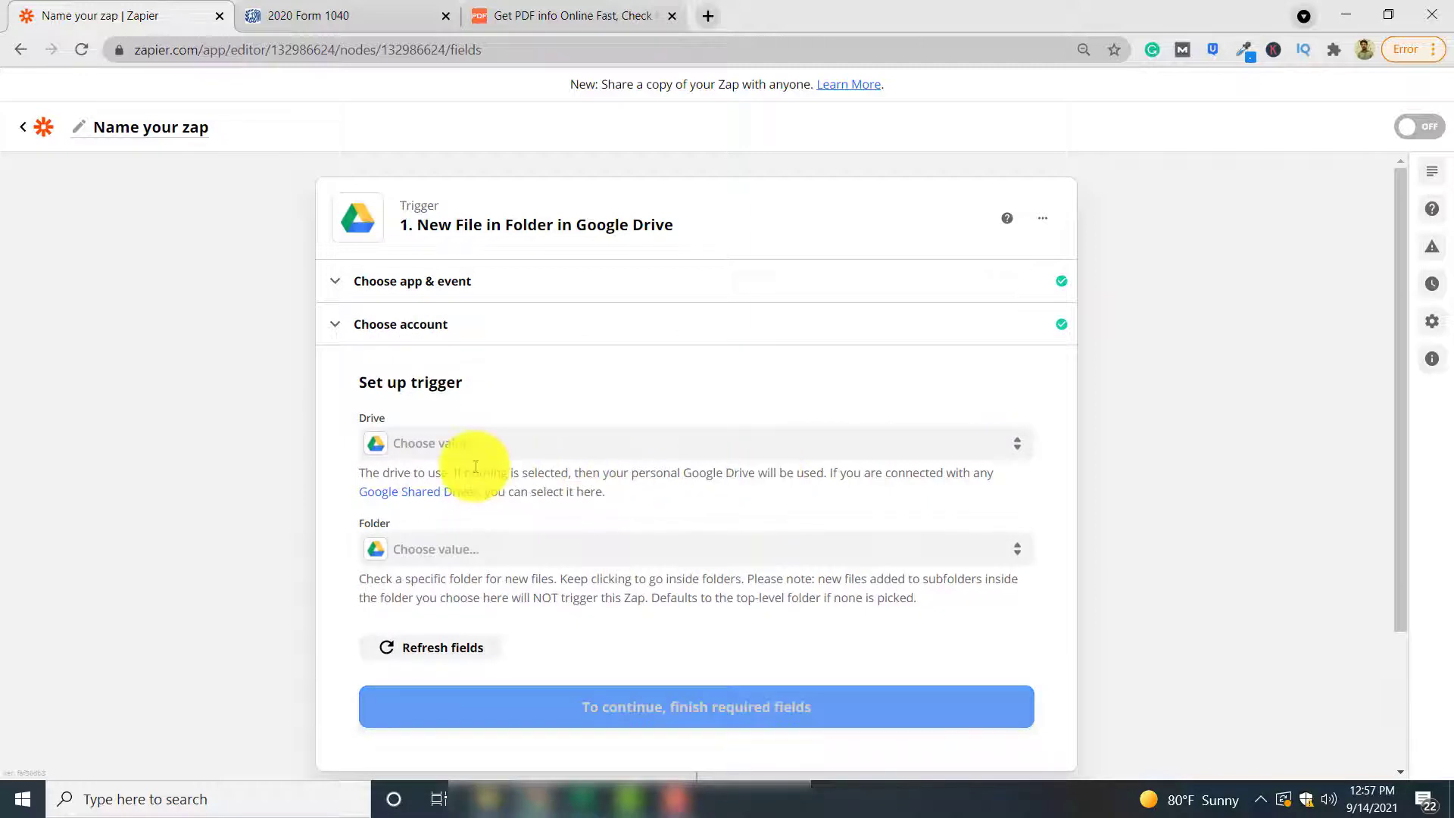
Watch the my_documents folder in My Google Drive, then view the Form 1040 PDF
left_click(473, 454)
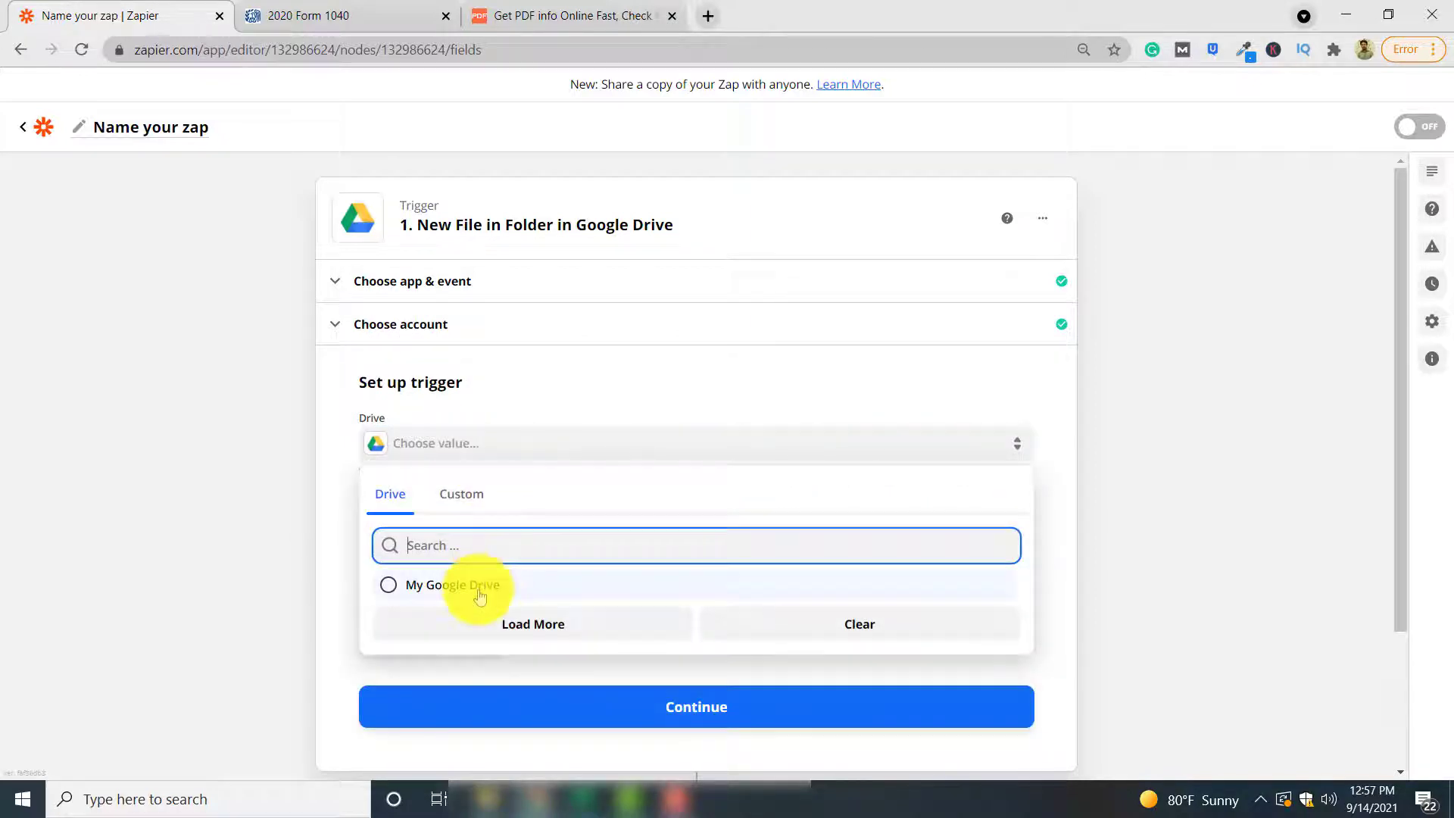
left_click(479, 595)
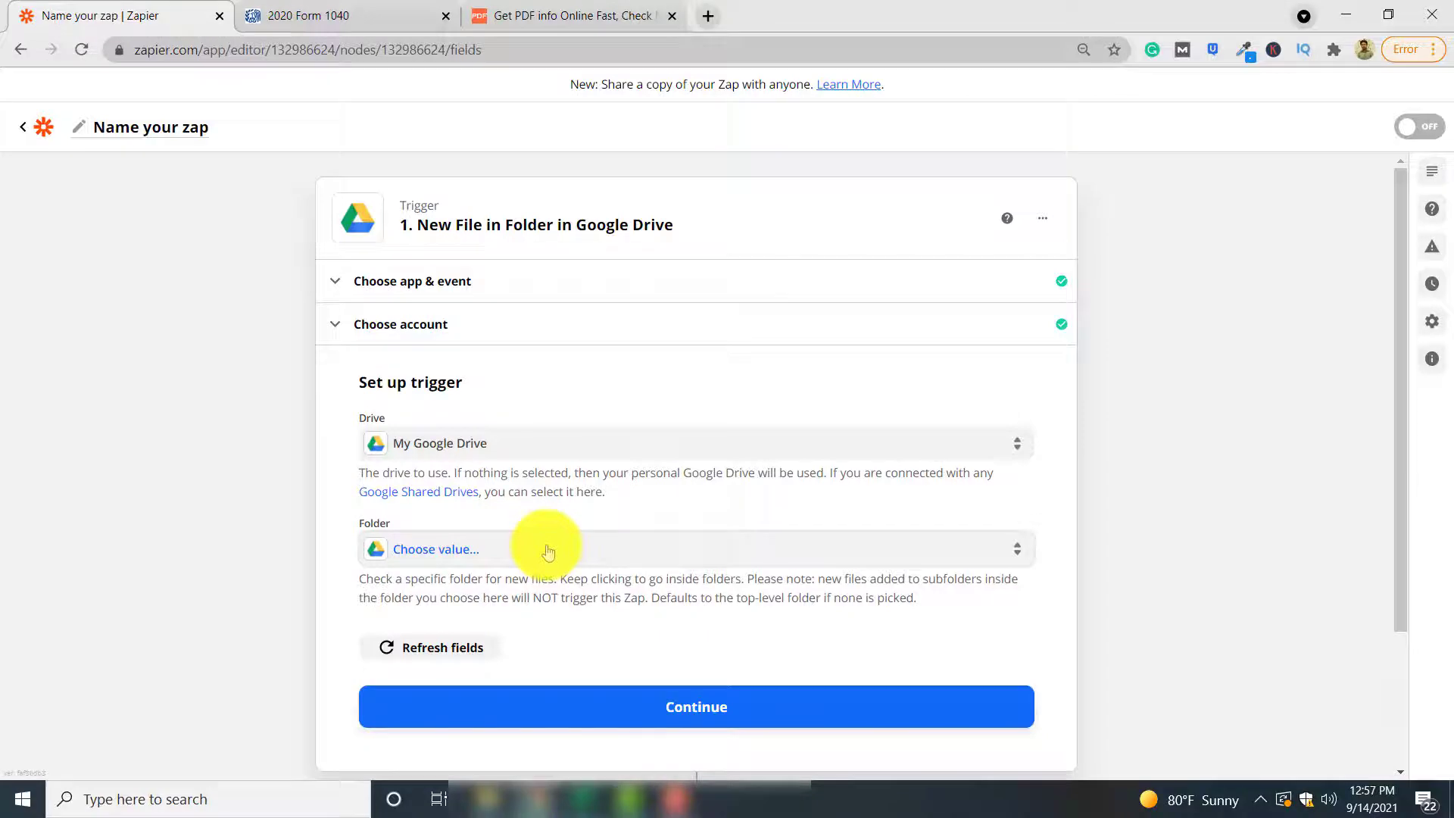
left_click(547, 550)
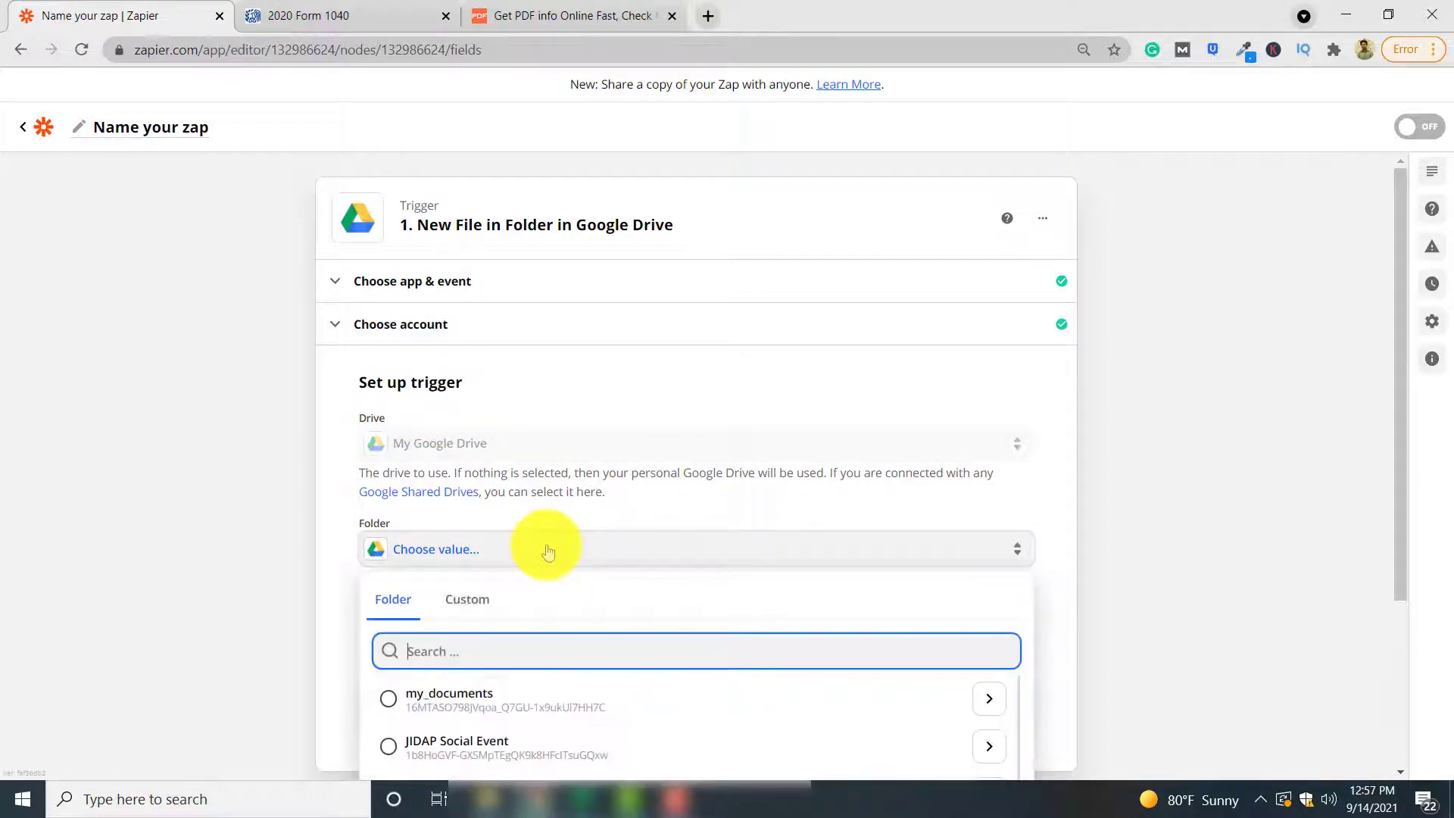
left_click(519, 693)
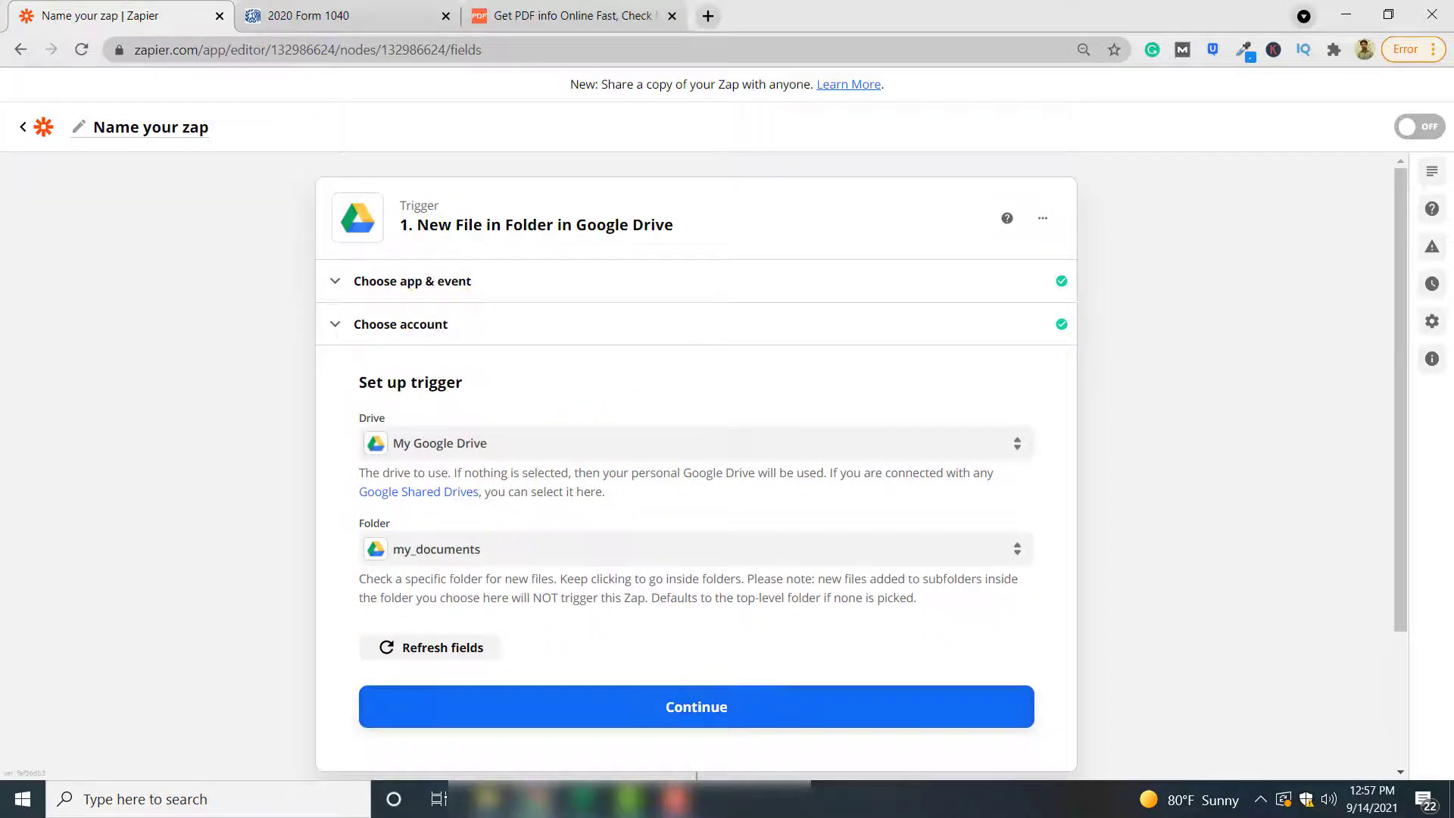
left_click(374, 6)
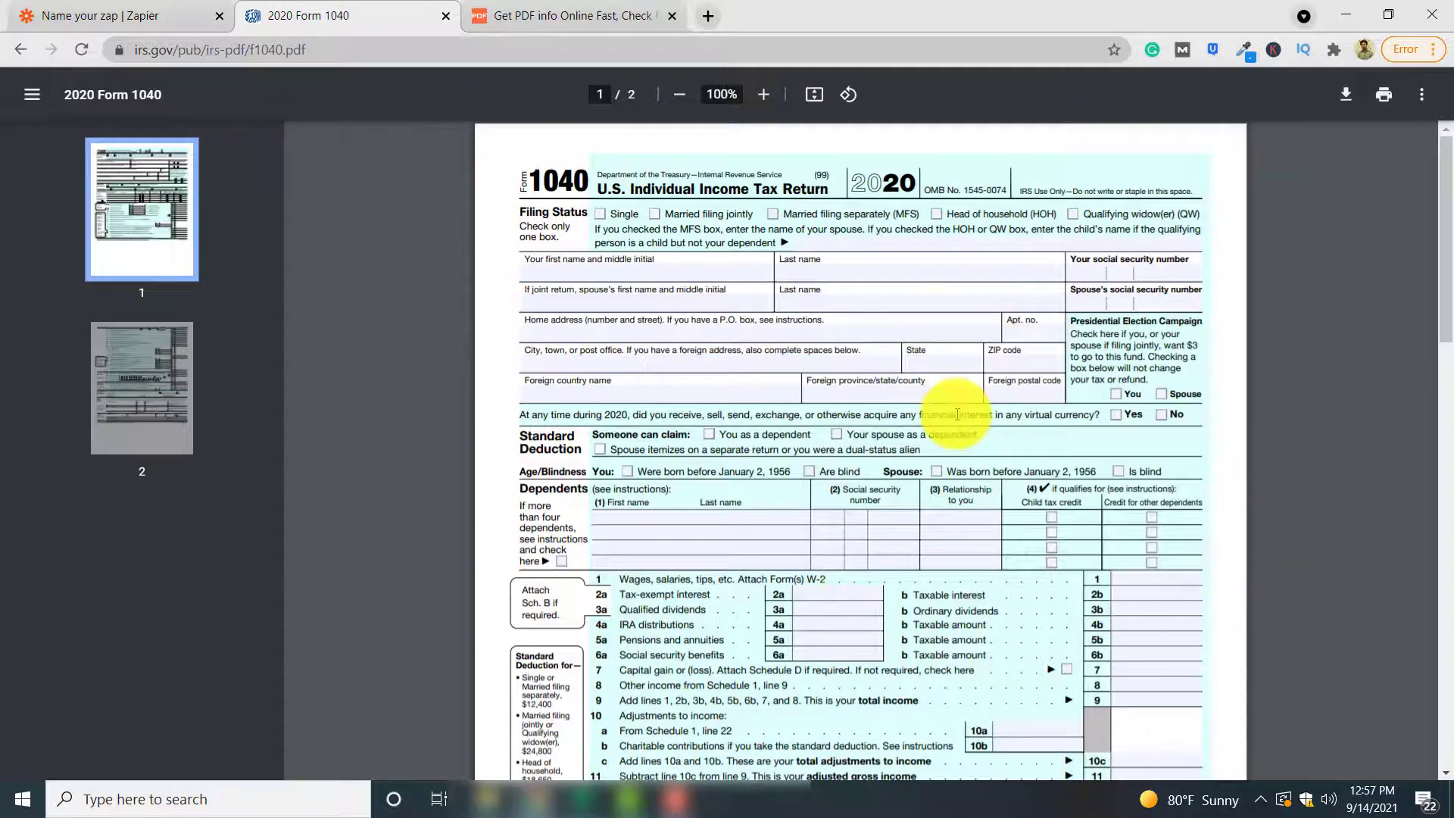
Save and test the Google Drive trigger, accepting the sample file f1040.pdf
left_click(181, 15)
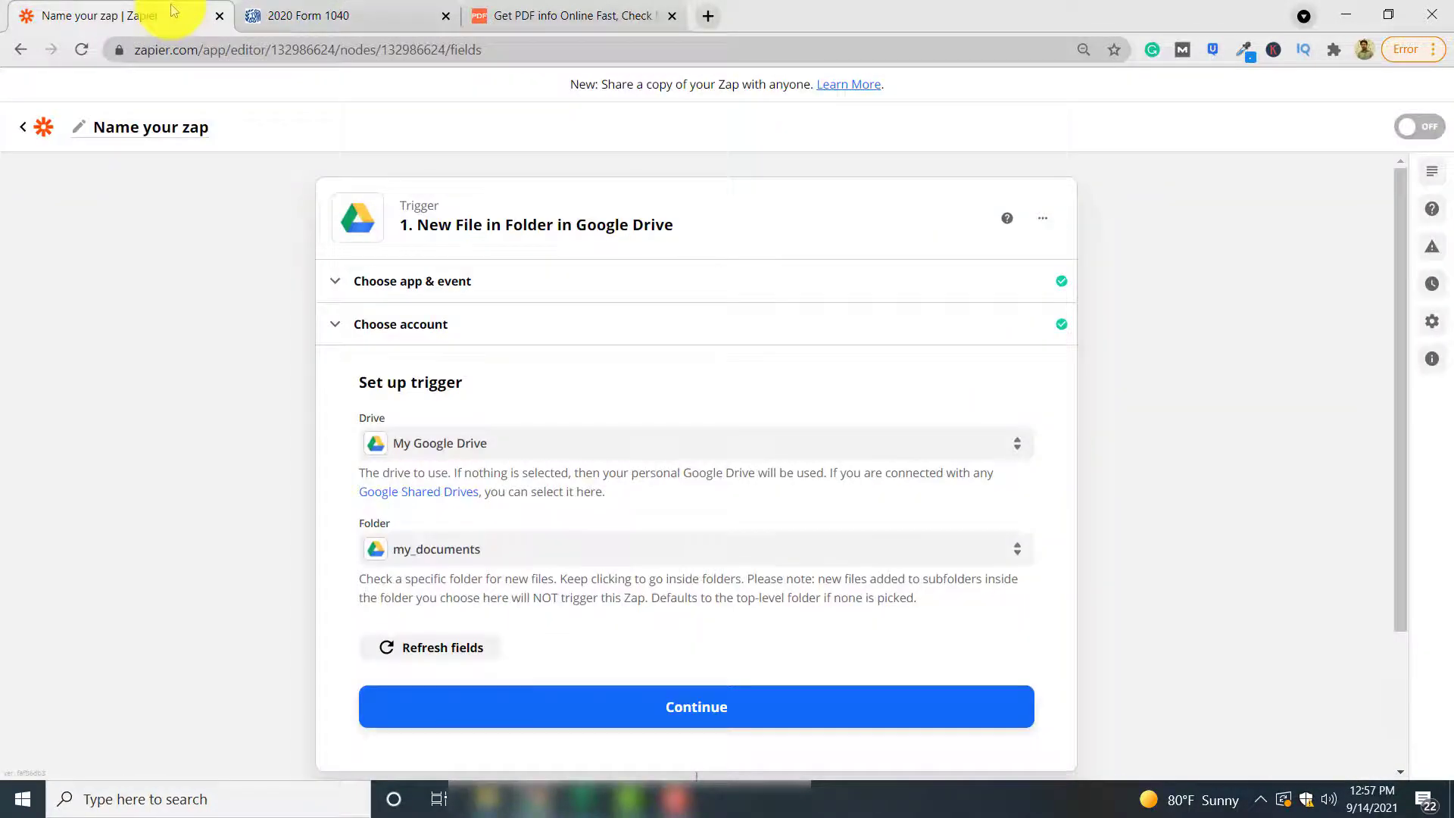
scroll(546, 515, "down", 1)
left_click(839, 621)
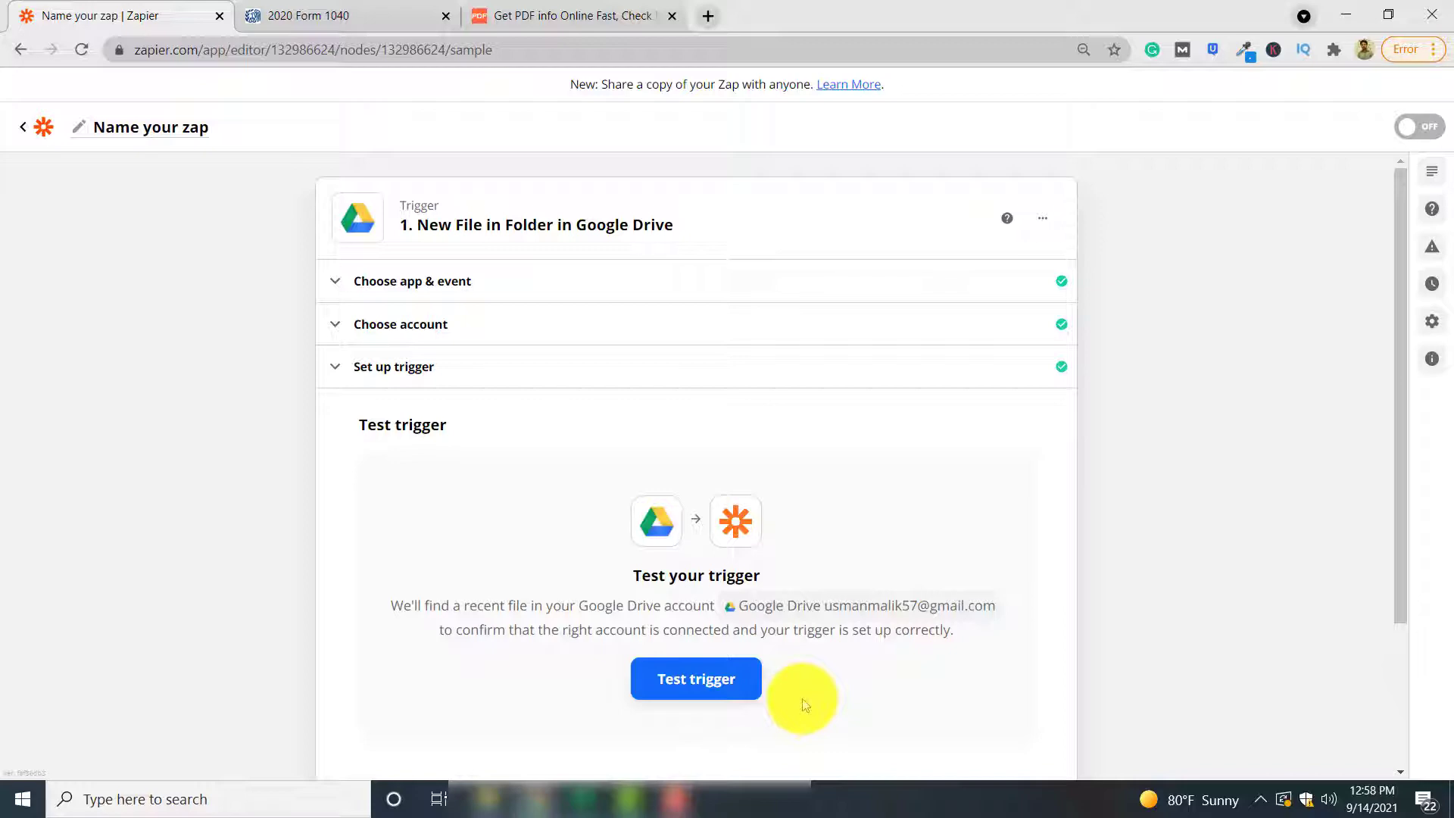
left_click(690, 680)
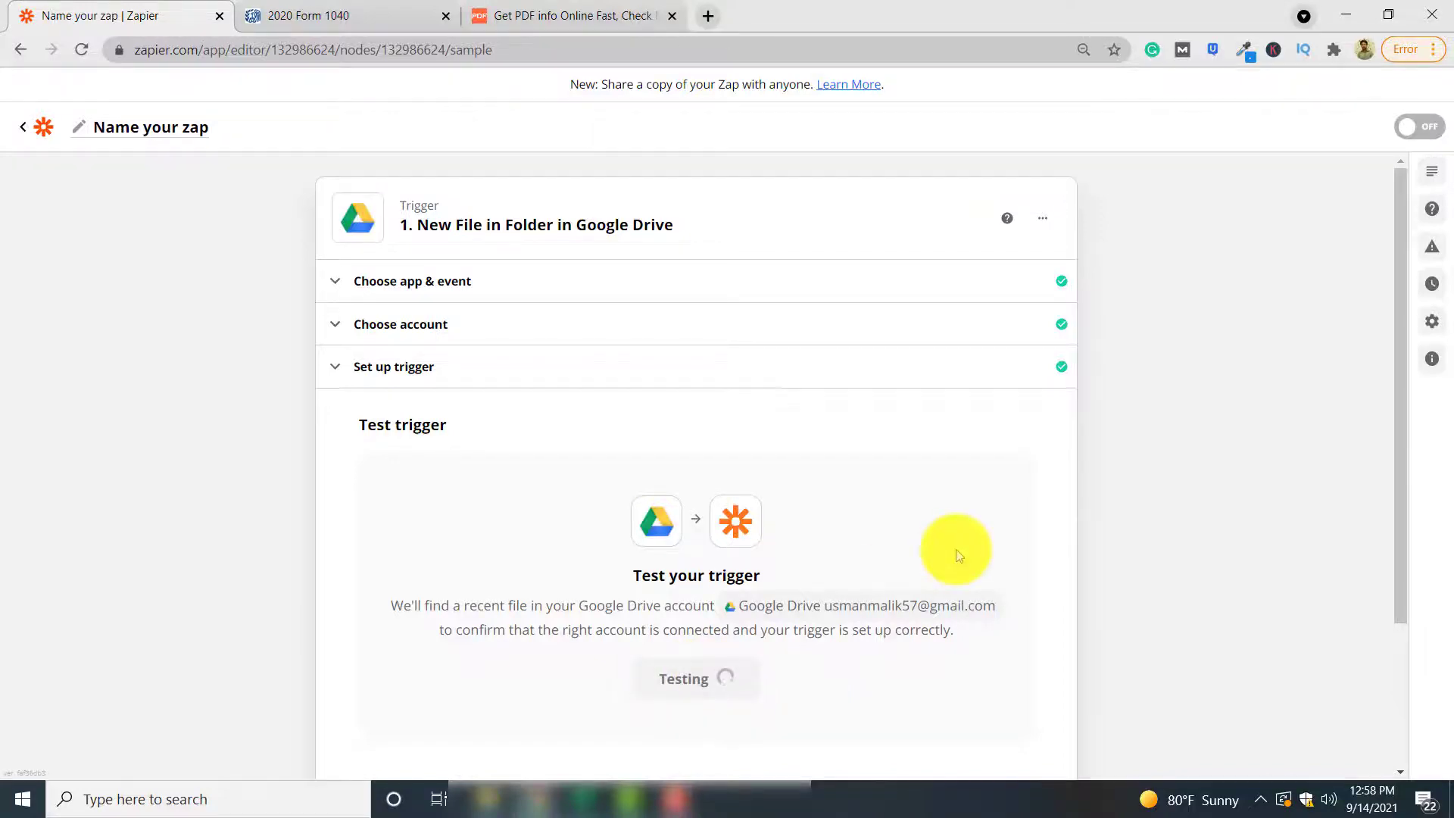
scroll(947, 551, "down", 3)
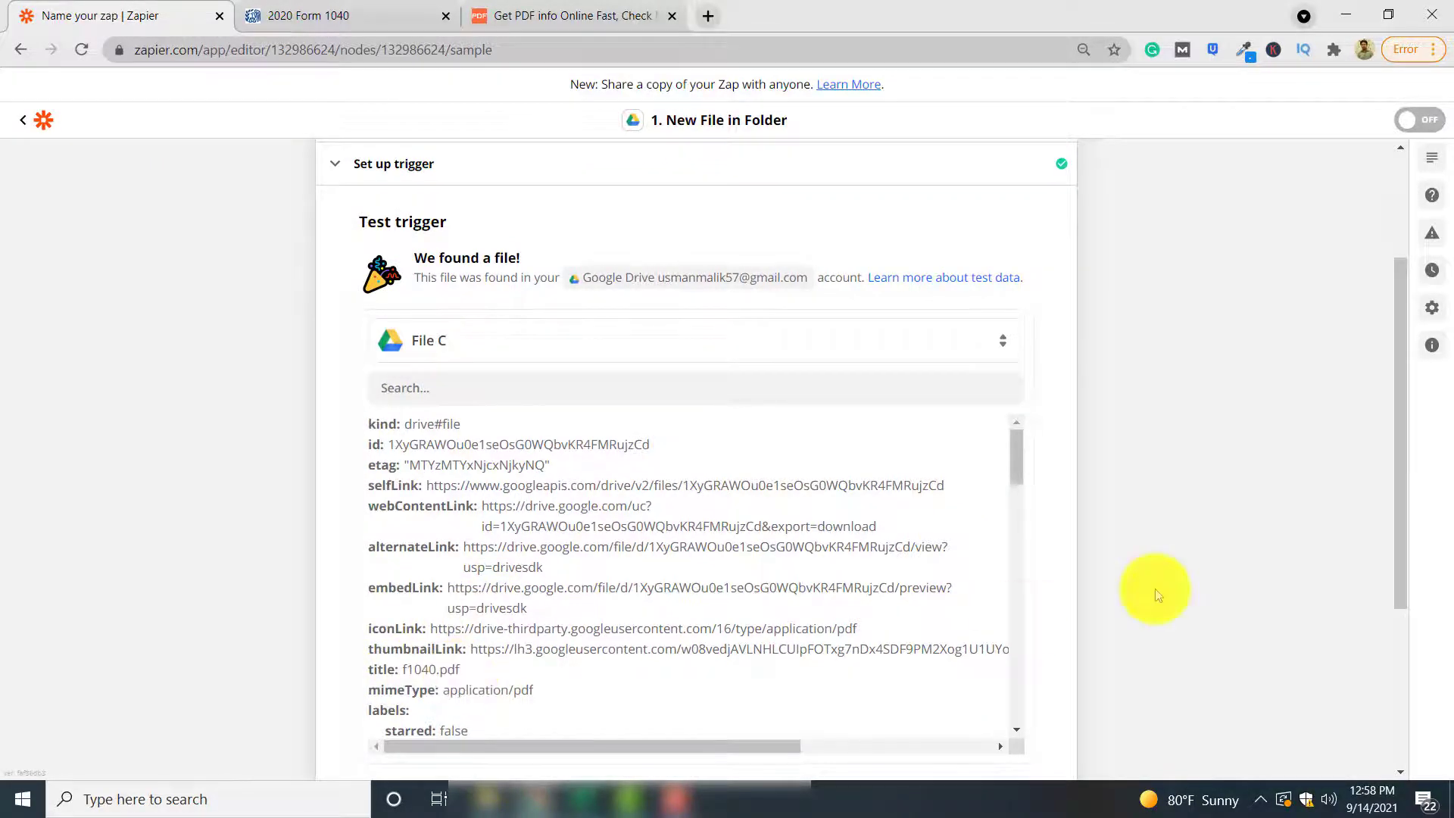
scroll(1211, 544, "down", 2)
scroll(1212, 543, "down", 2)
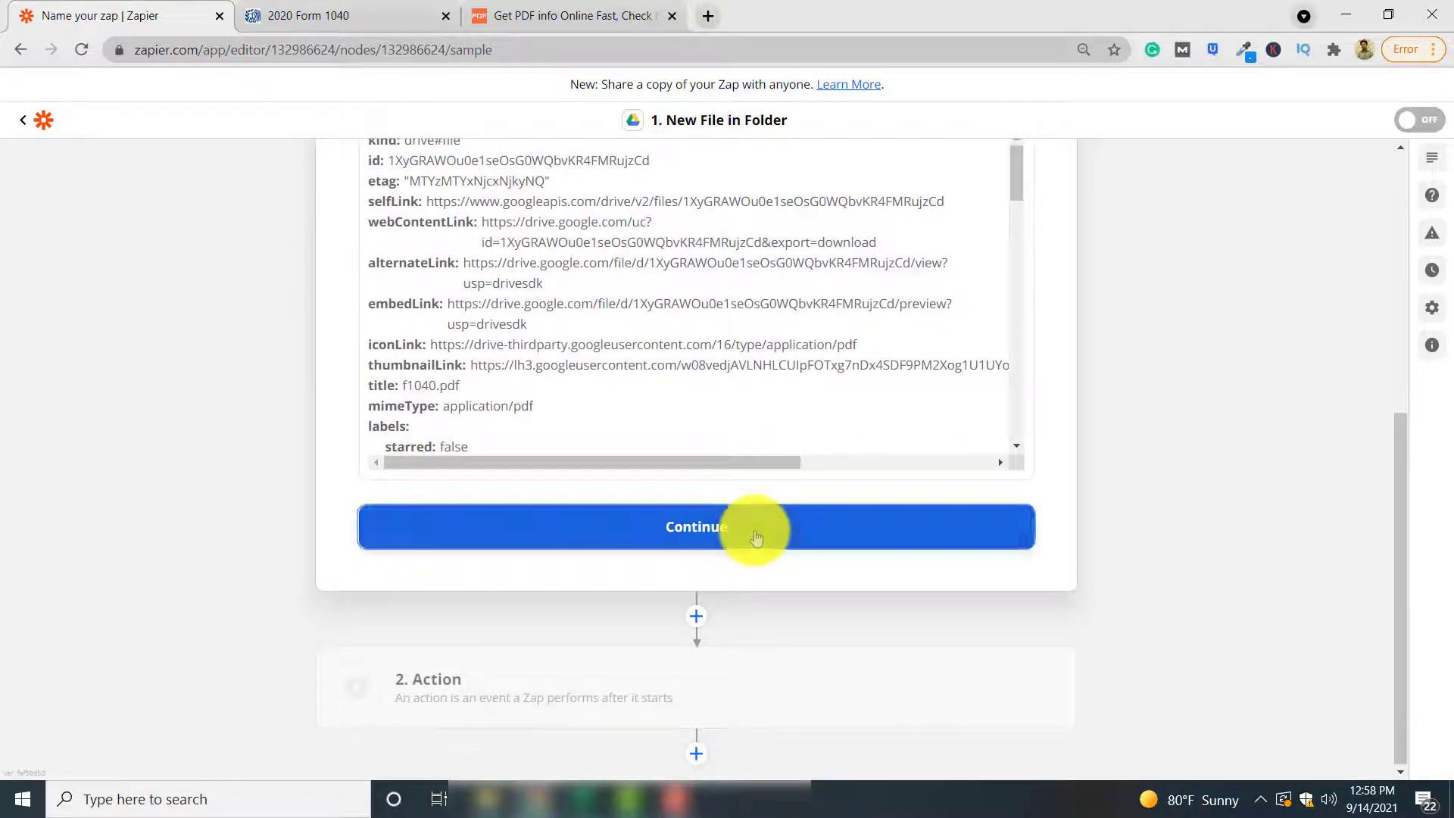
left_click(751, 535)
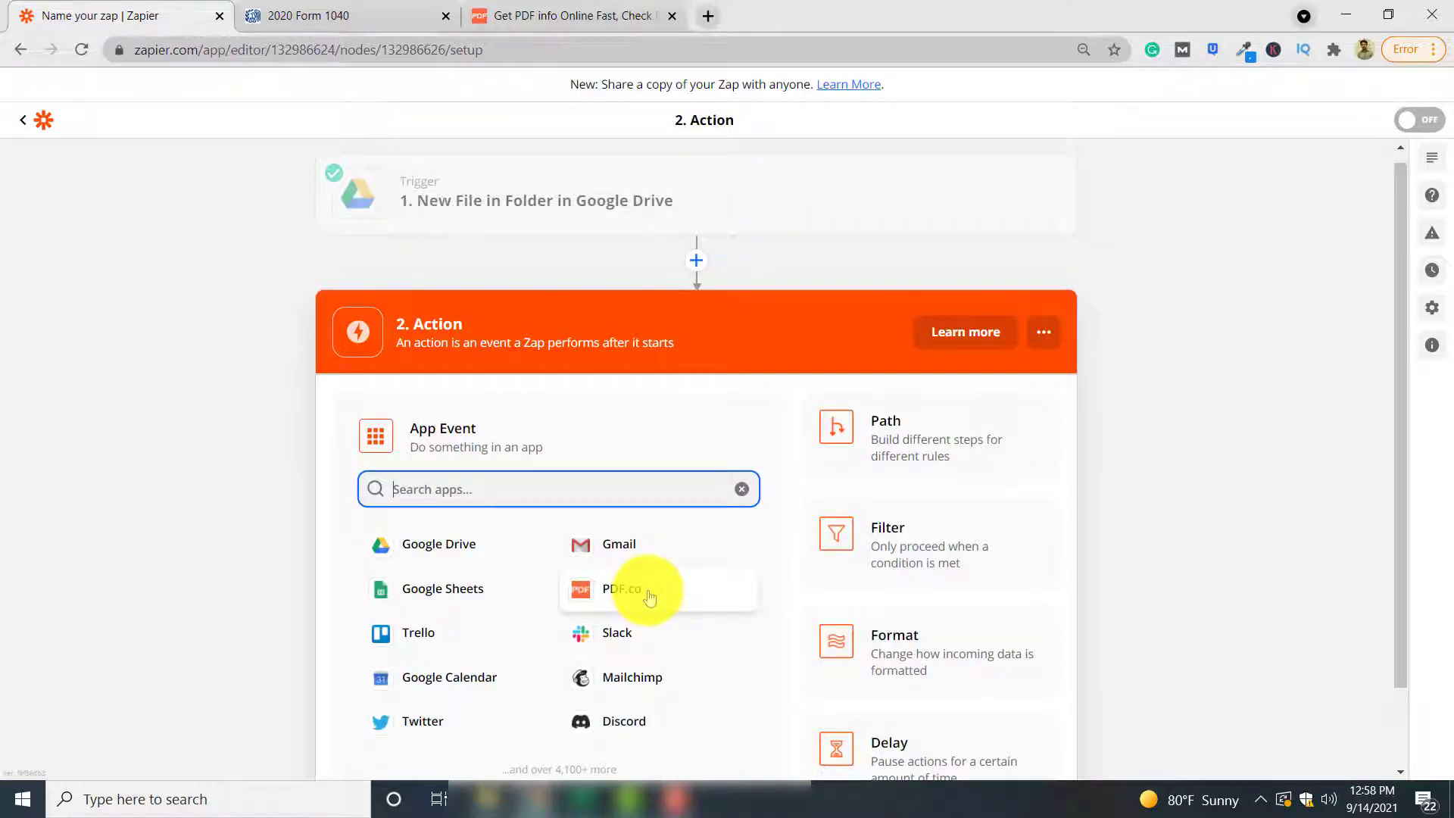
Set the action to PDF.co's PDF Filler and connect the PDF.co account
left_click(649, 597)
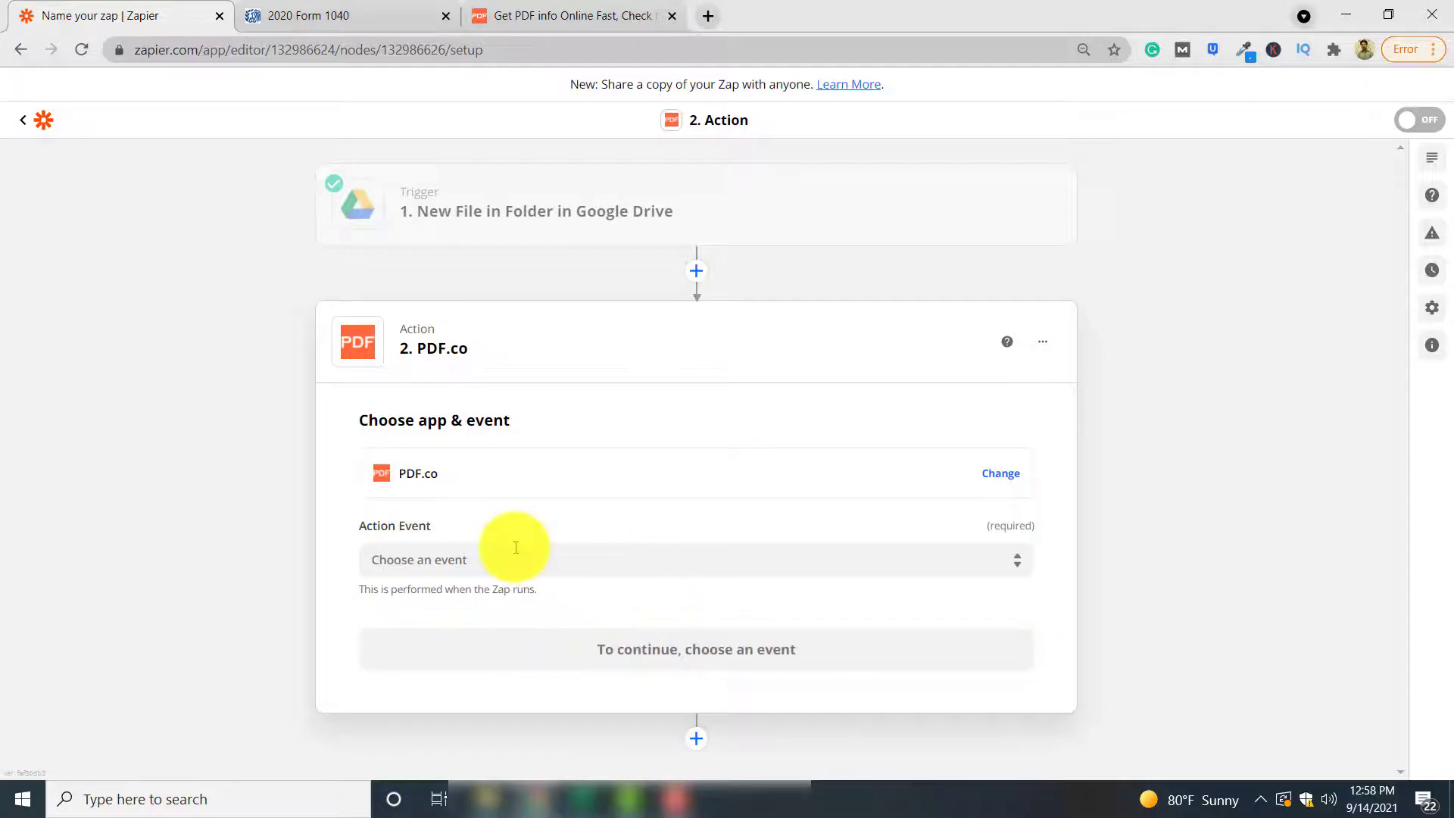
left_click(535, 559)
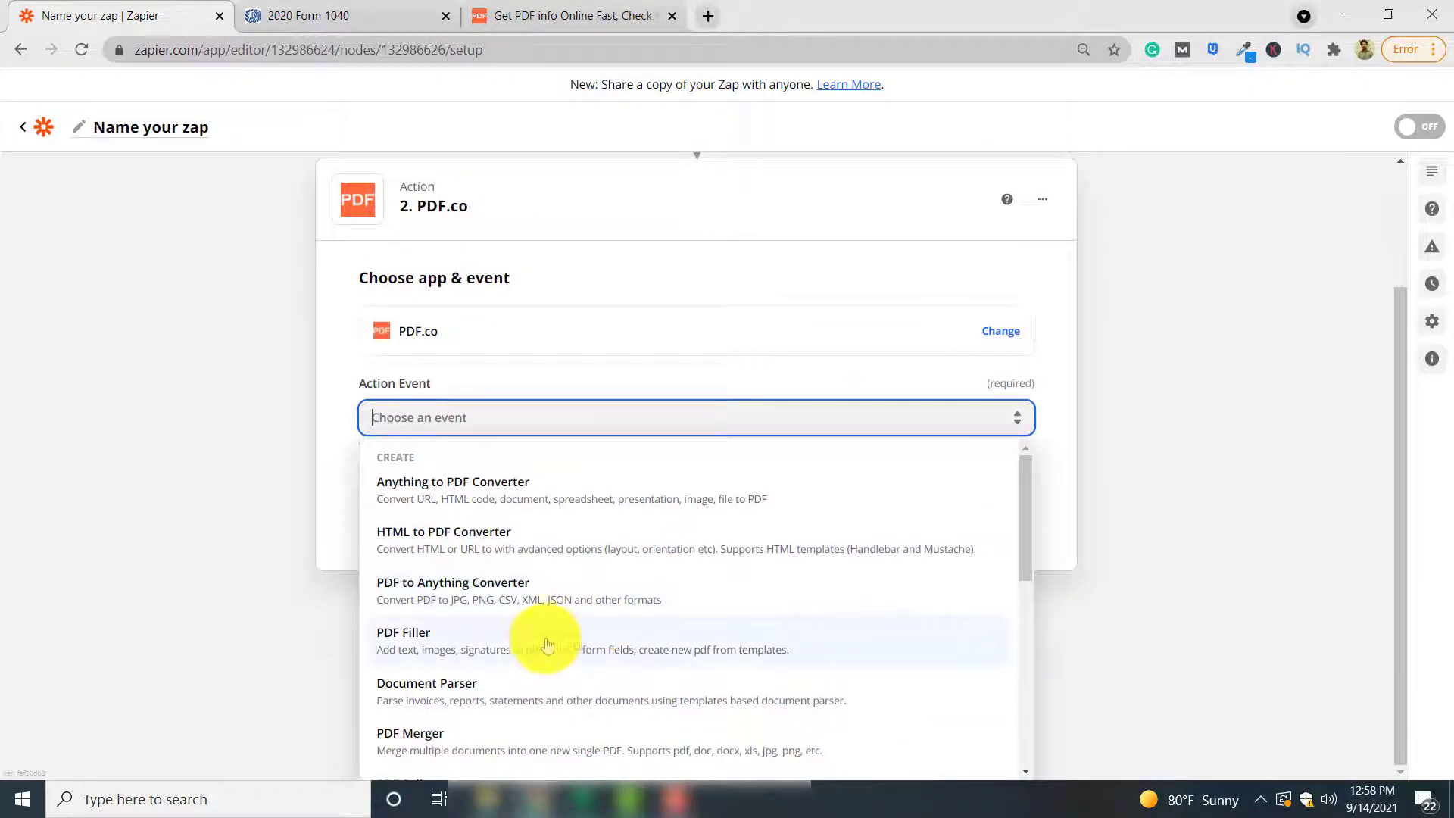
left_click(541, 649)
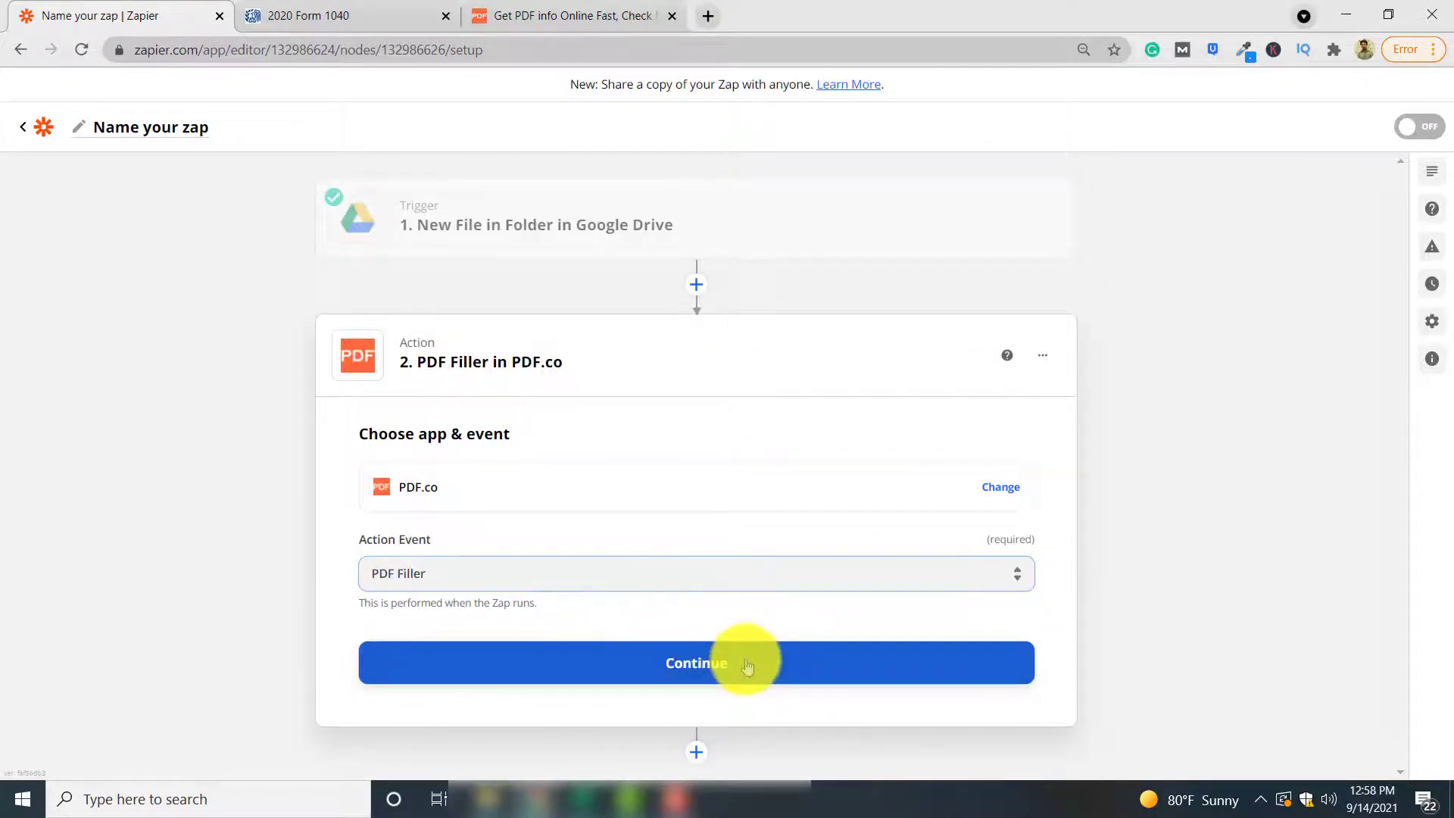
left_click(744, 666)
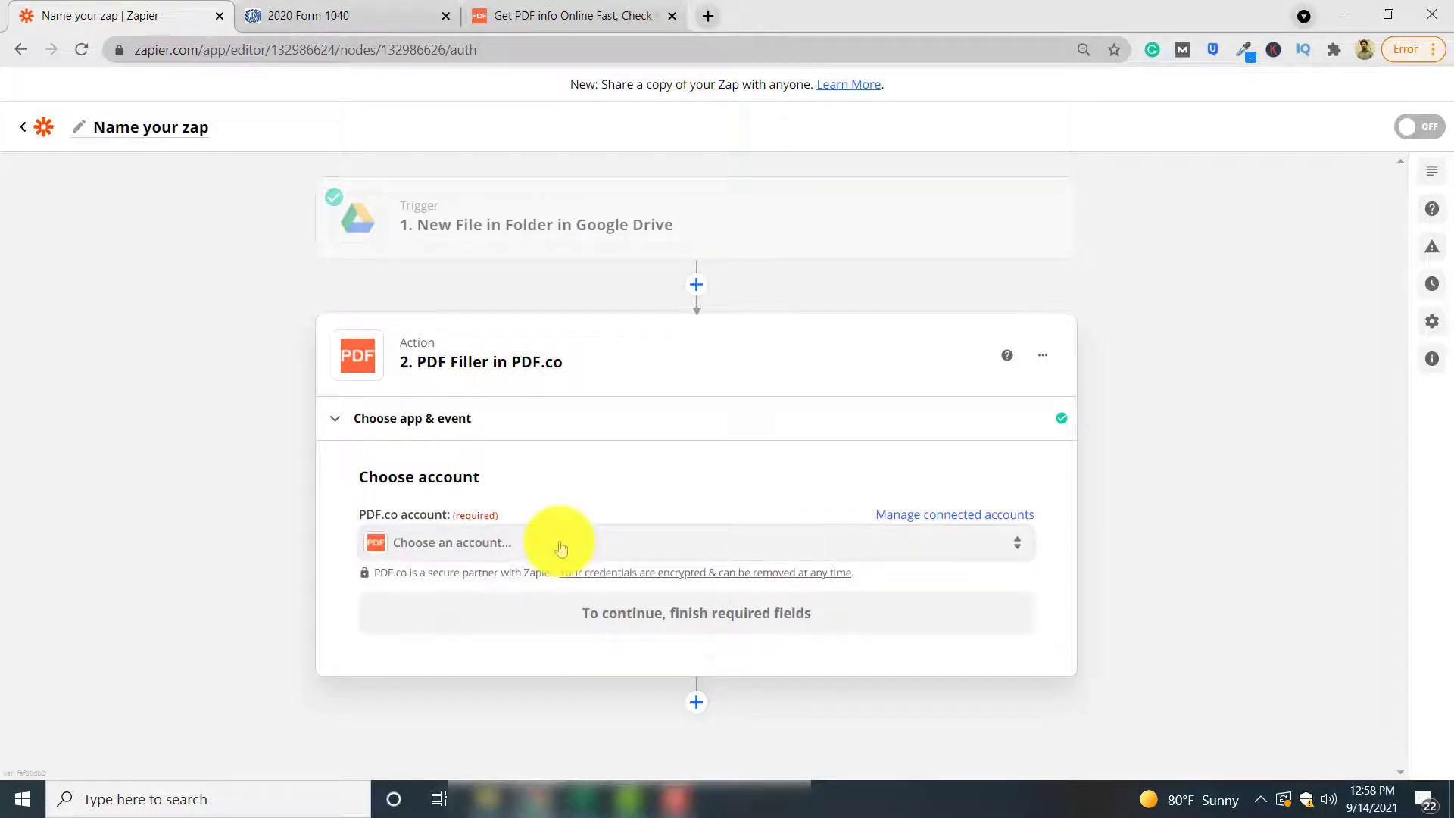
left_click(561, 548)
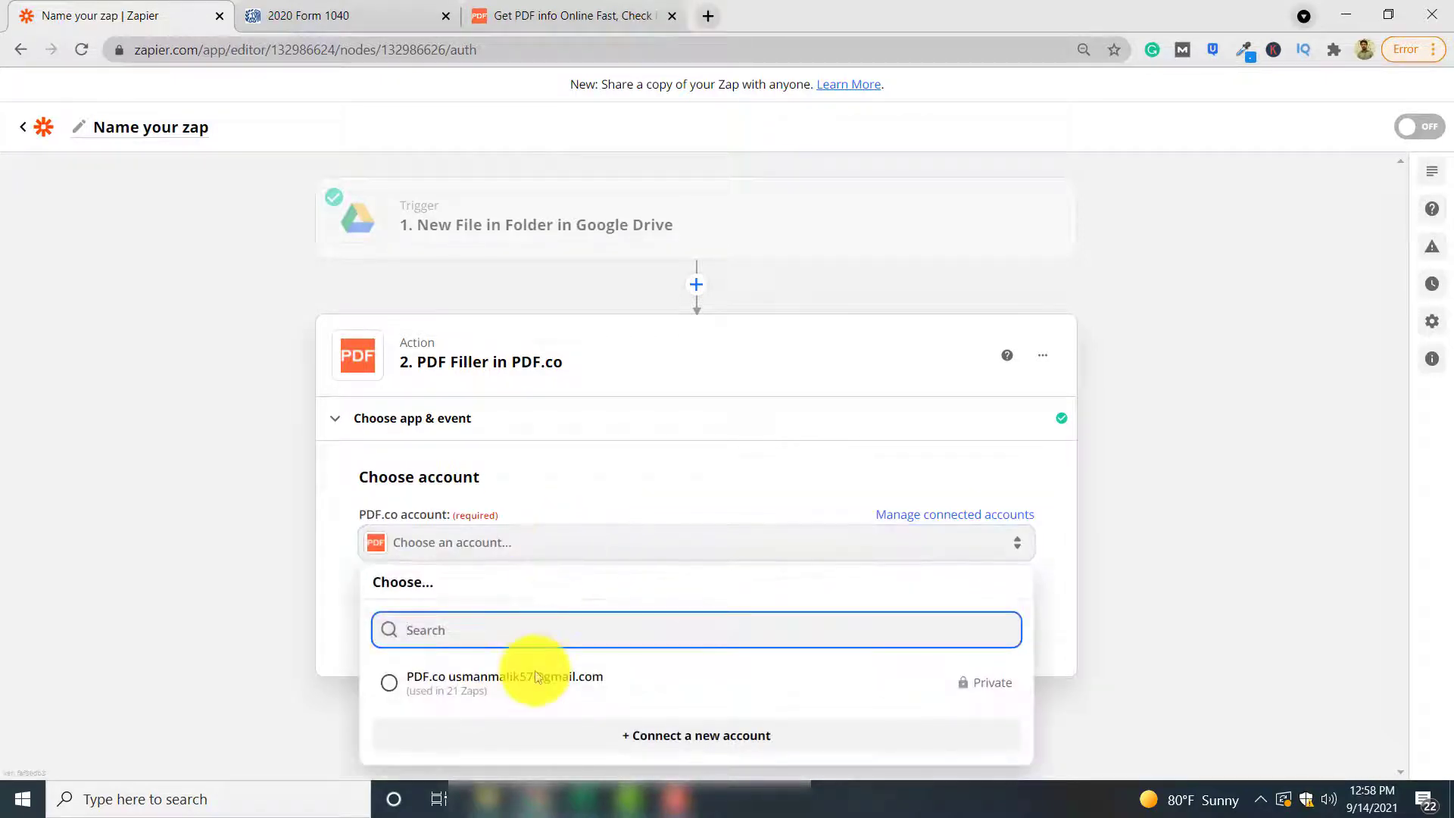
left_click(666, 677)
left_click(765, 614)
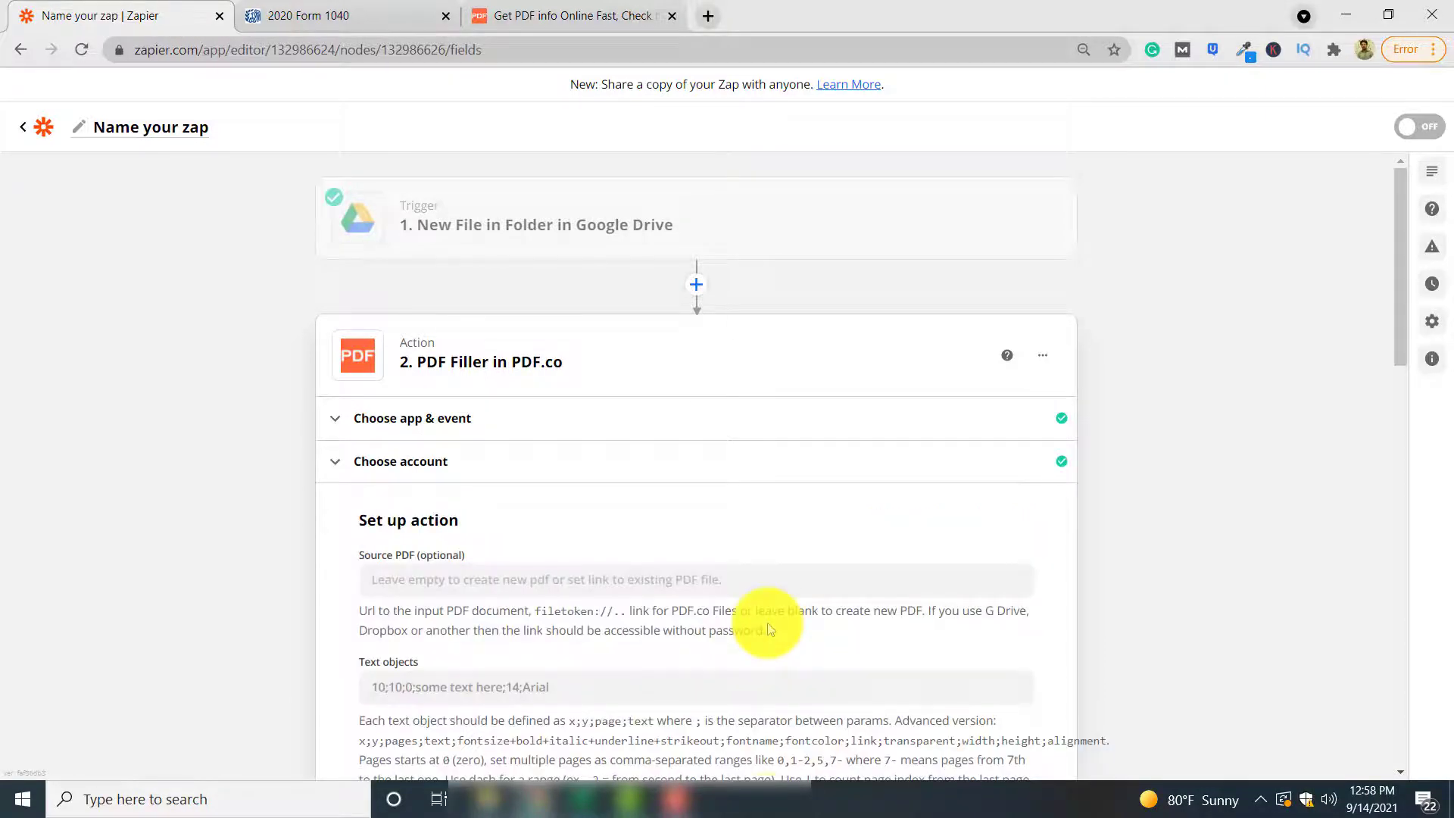
scroll(768, 630, "down", 3)
scroll(769, 623, "down", 2)
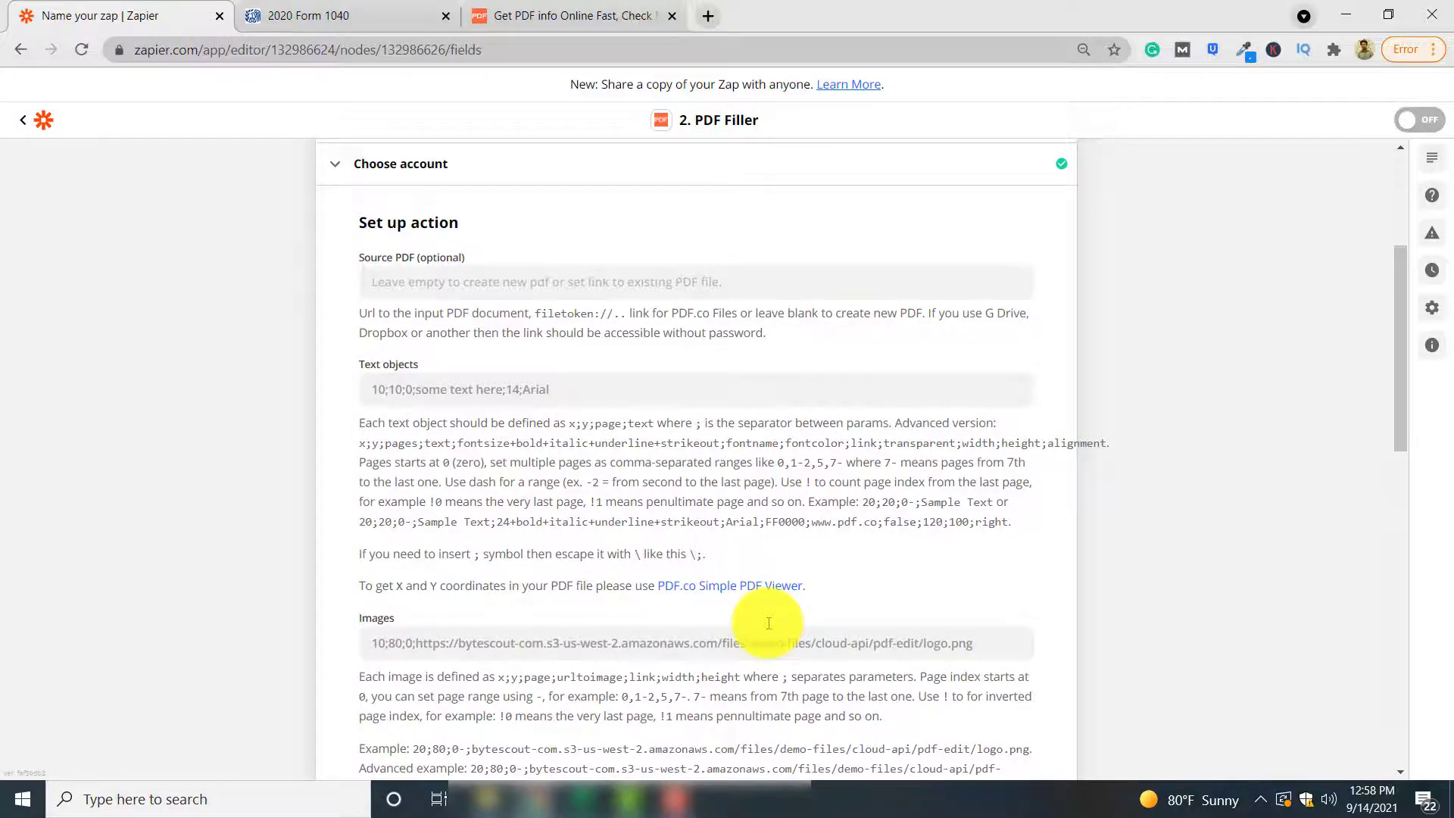
scroll(768, 623, "down", 5)
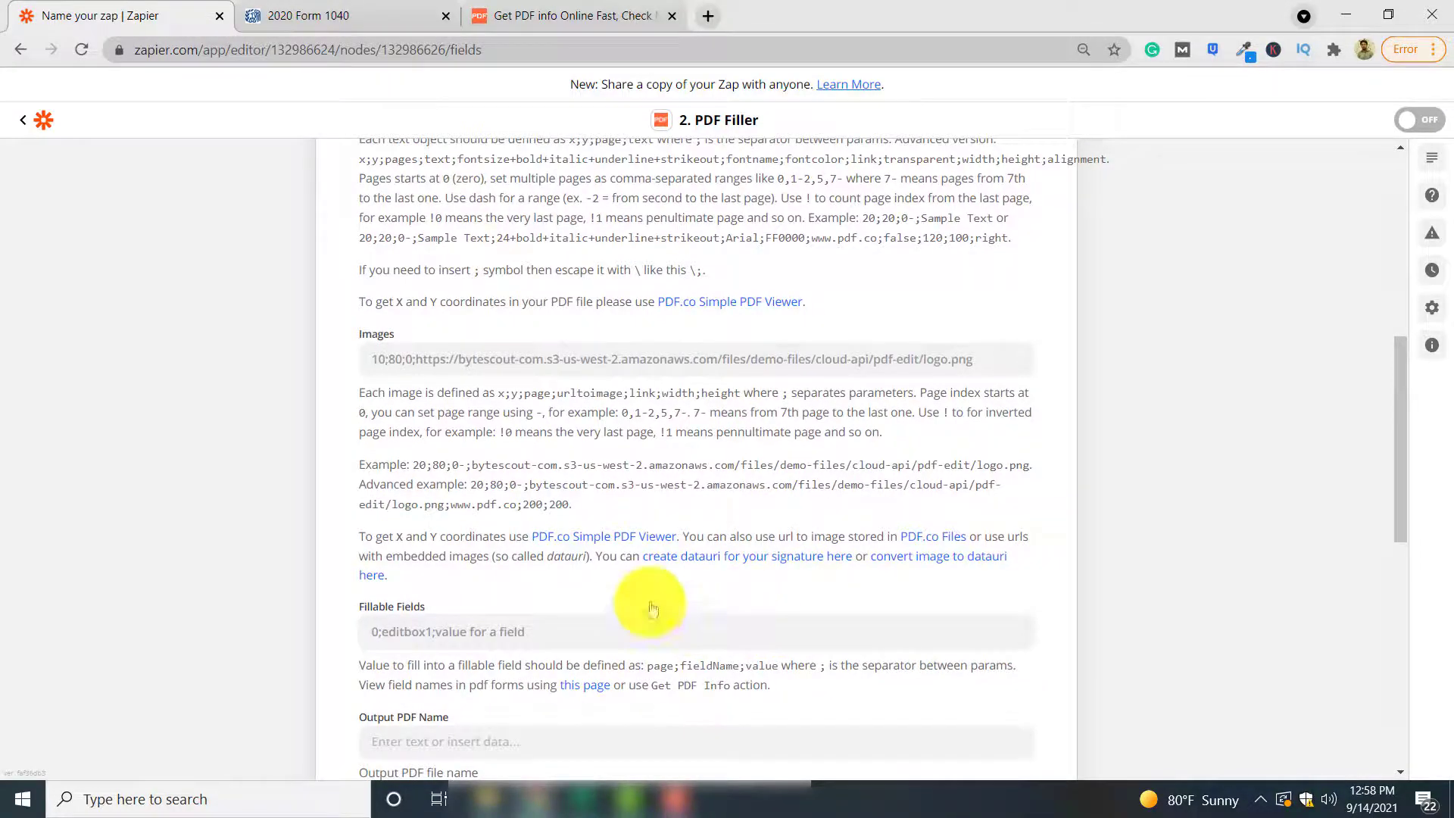
scroll(681, 549, "up", 1)
scroll(772, 547, "up", 1)
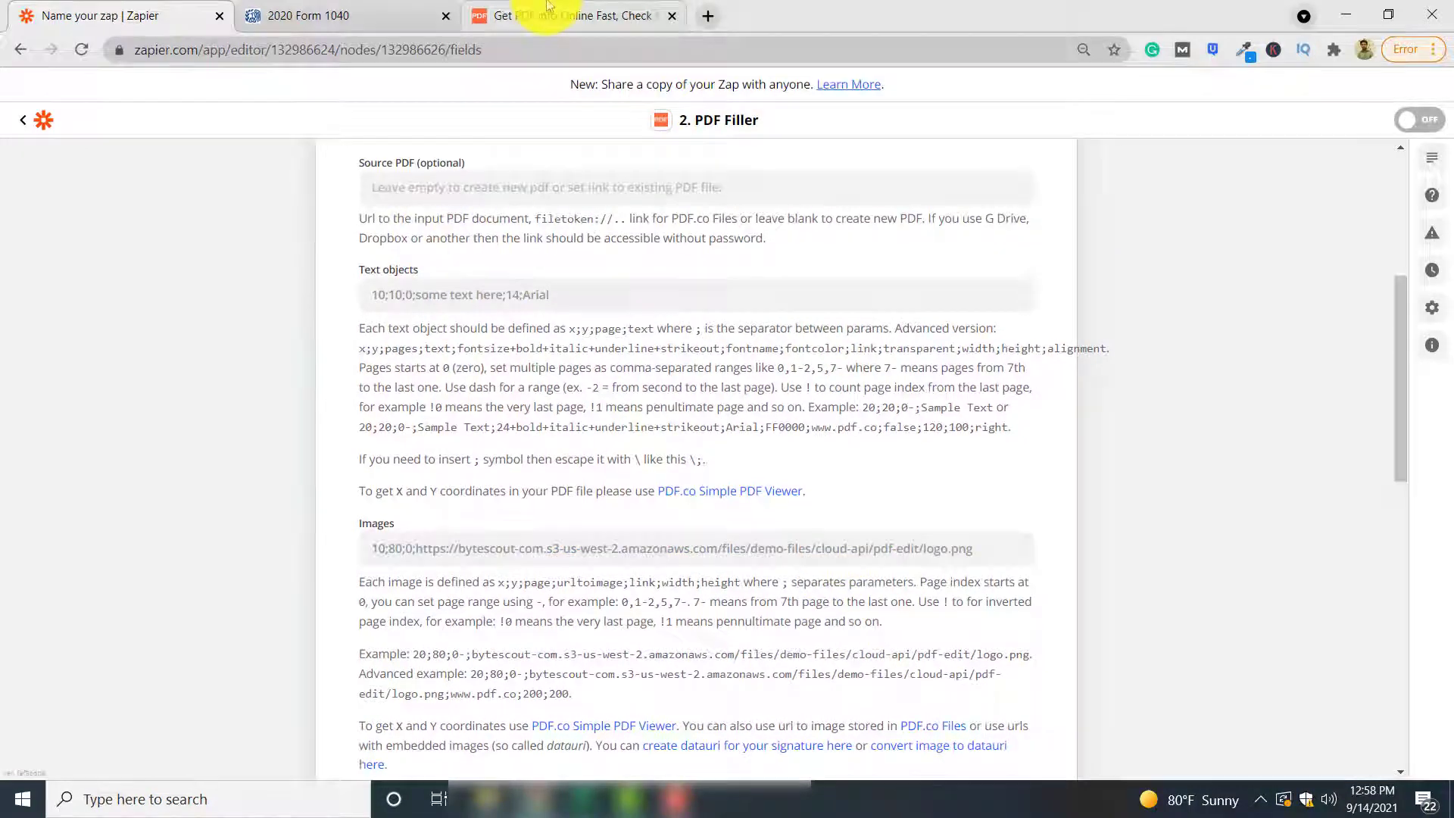
Upload f1040 from Downloads to PDF.co Get PDF Info and scroll to FieldsInfo
left_click(530, 16)
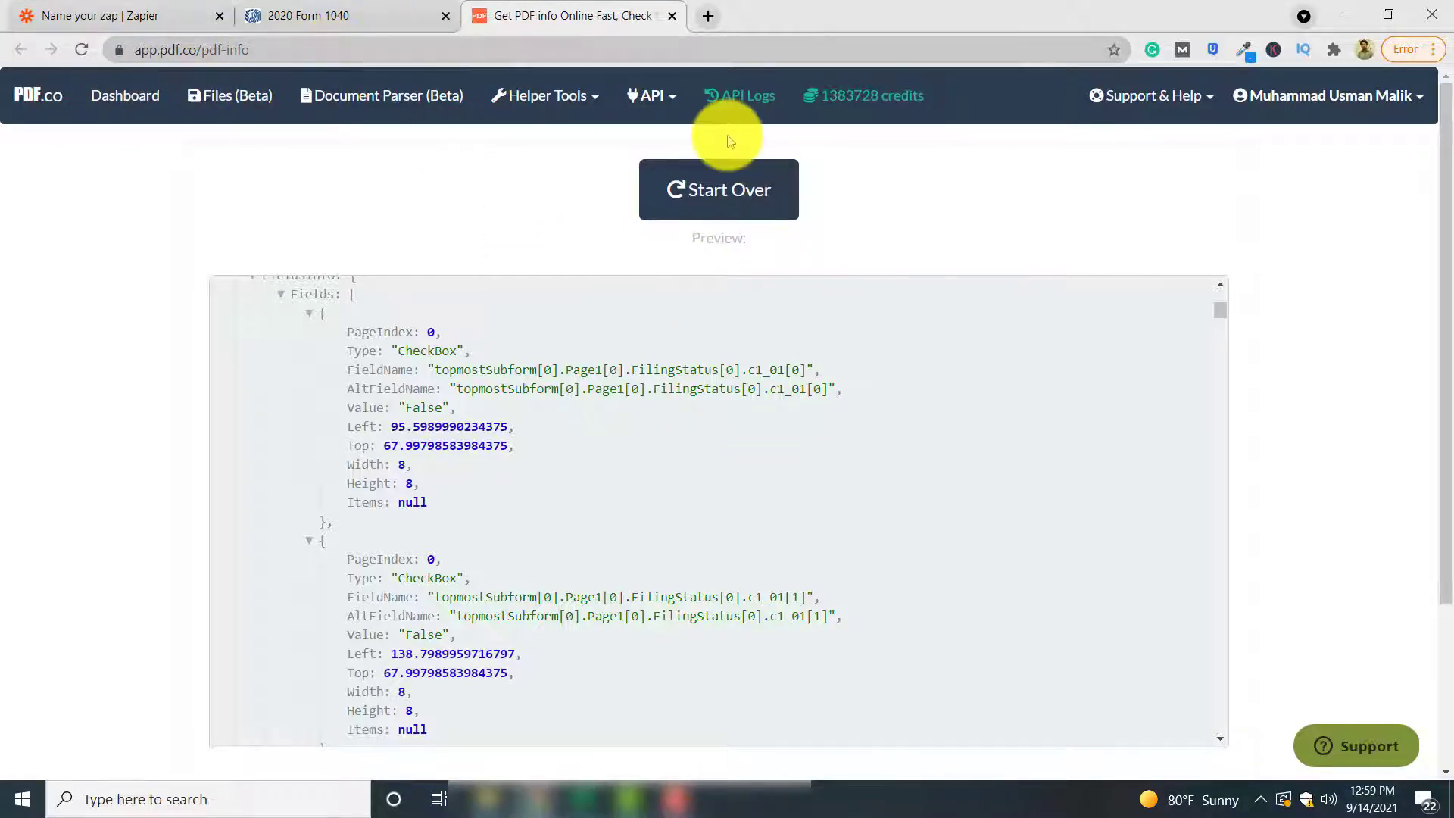
left_click(738, 193)
left_click(292, 293)
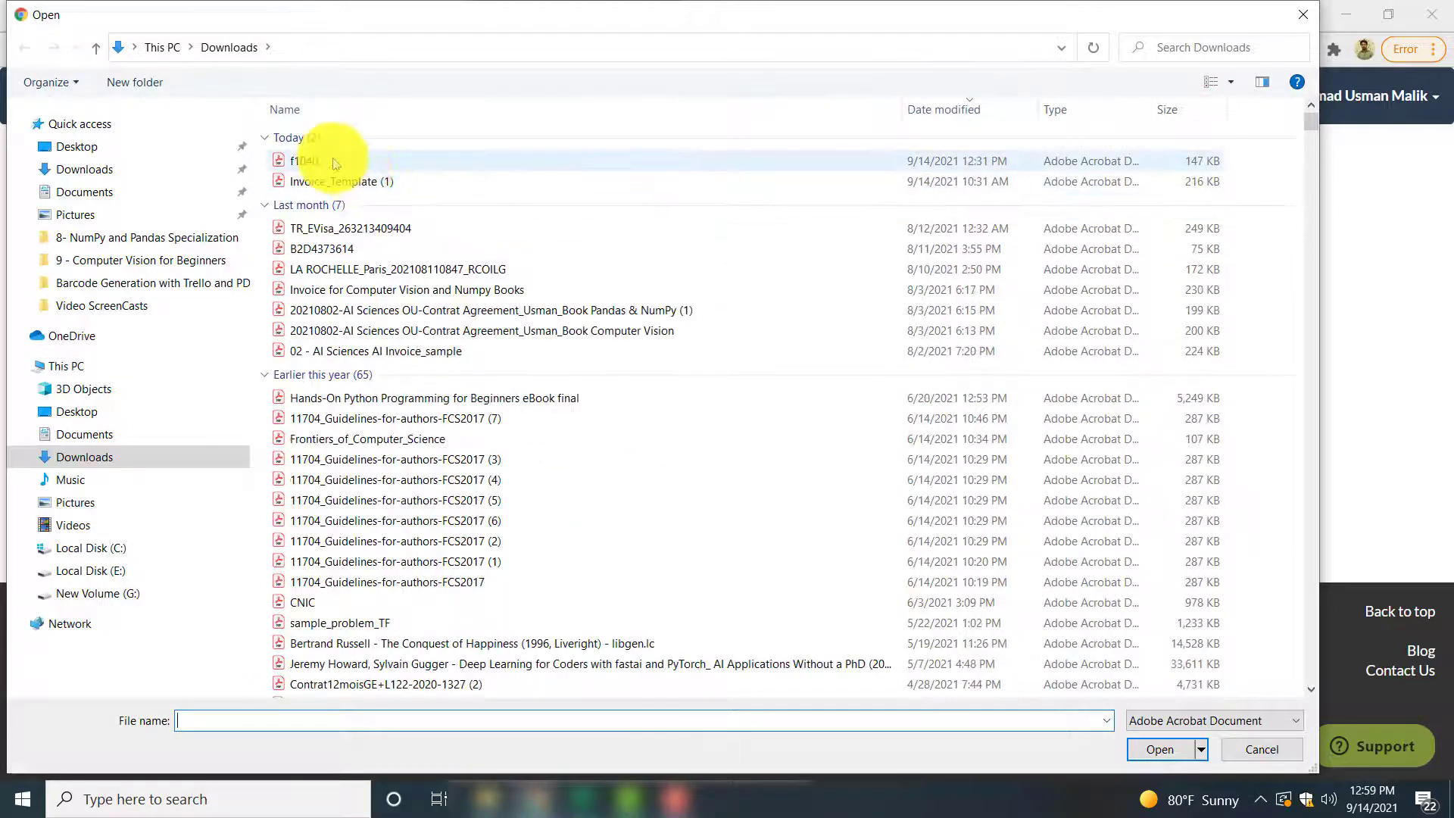
double_click(335, 161)
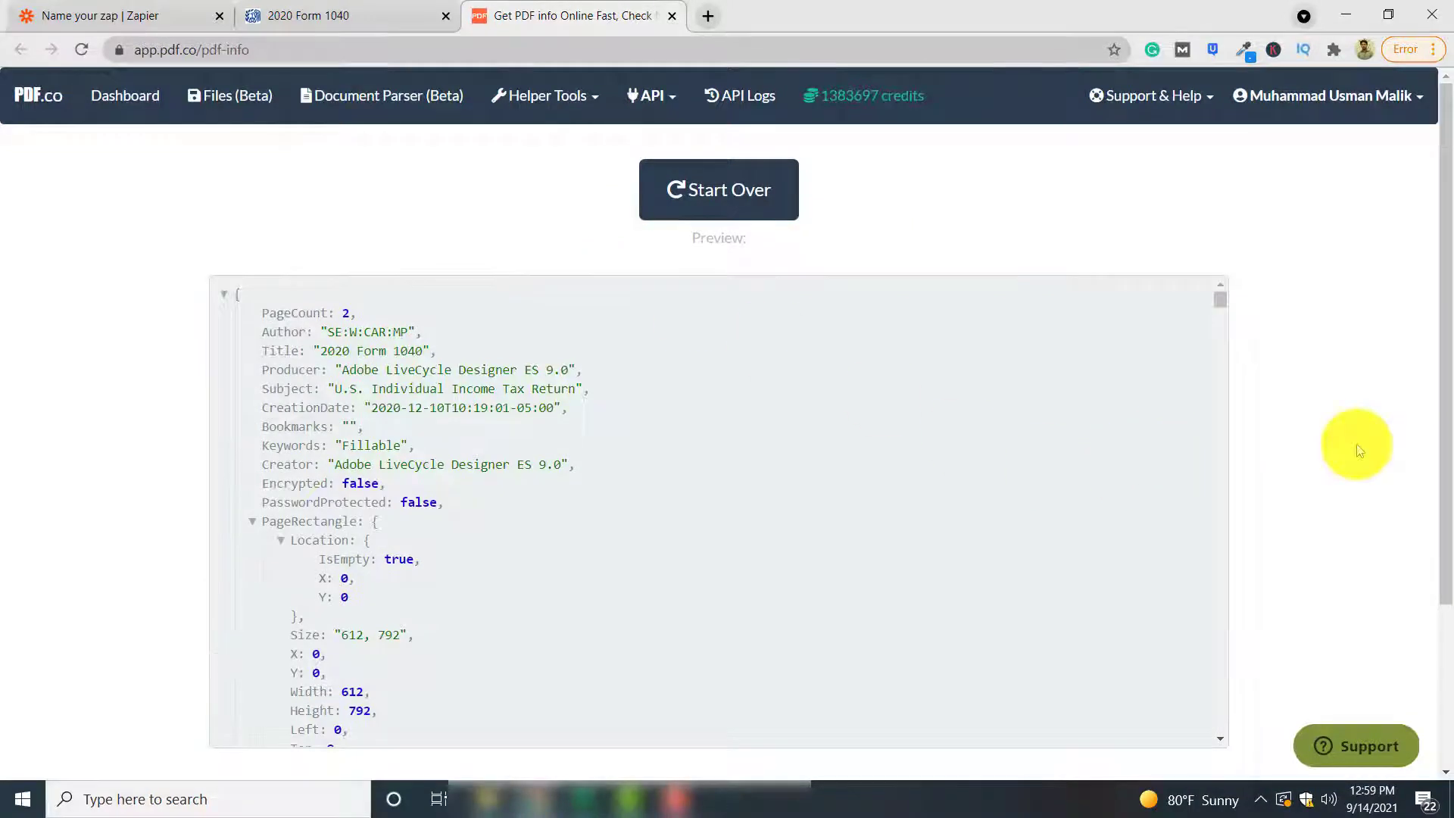
scroll(1356, 447, "down", 2)
scroll(925, 432, "down", 5)
scroll(925, 433, "down", 1)
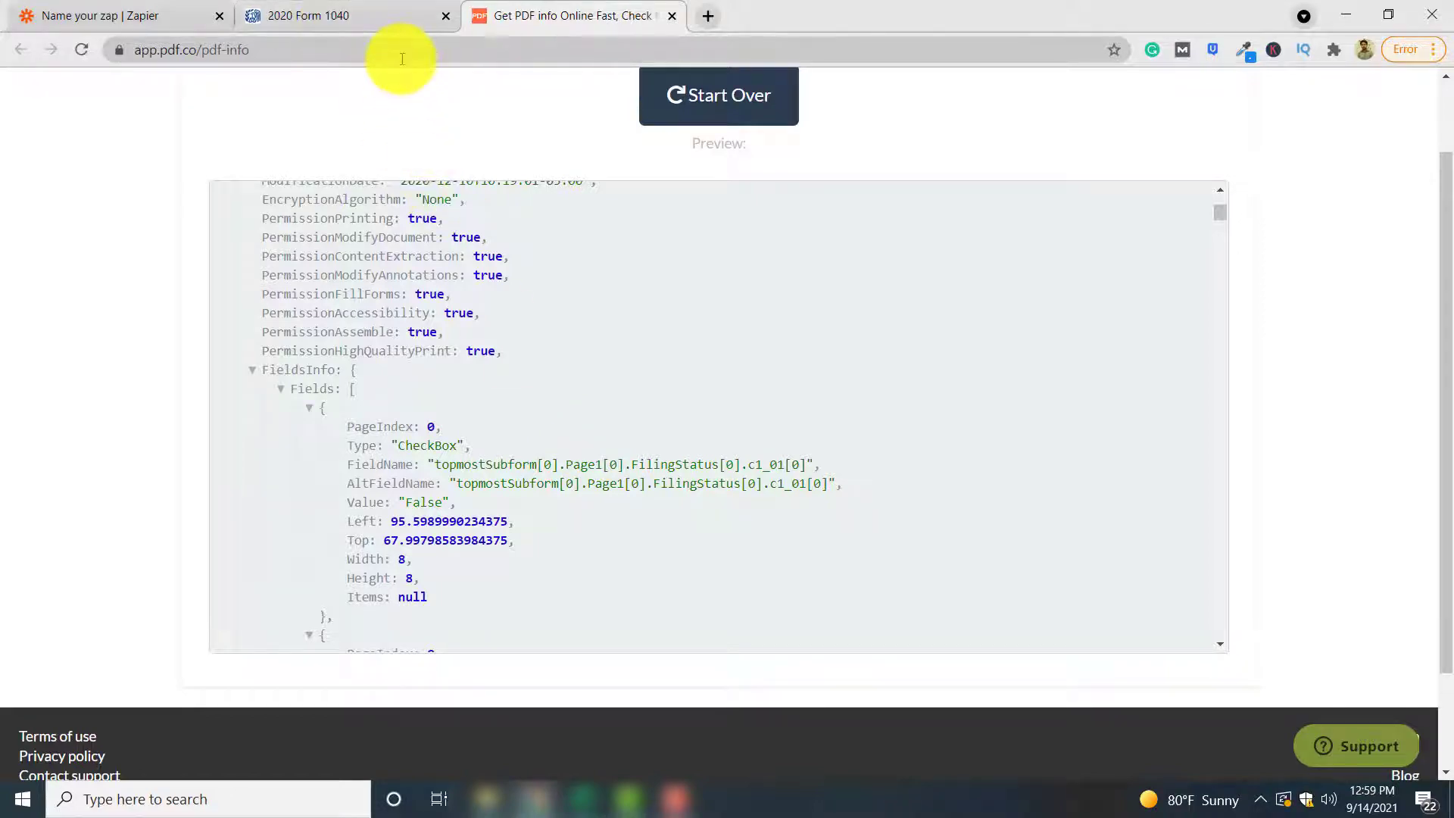
Compare the 1040 form with PDF.co's EditBox entries to identify the f1_02 name field
left_click(373, 16)
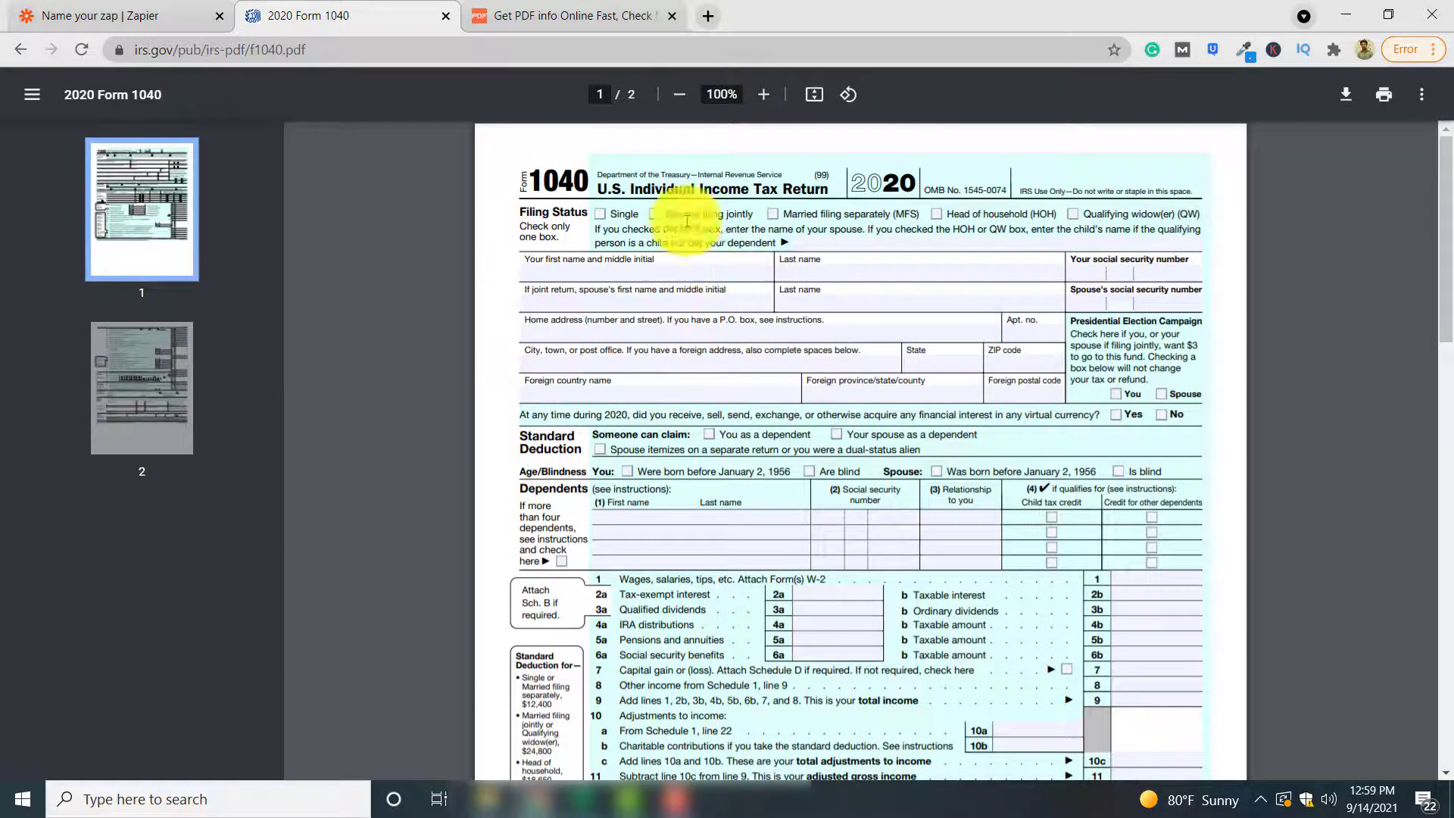
left_click(573, 9)
scroll(697, 425, "down", 1)
scroll(698, 426, "up", 1)
scroll(697, 425, "down", 1)
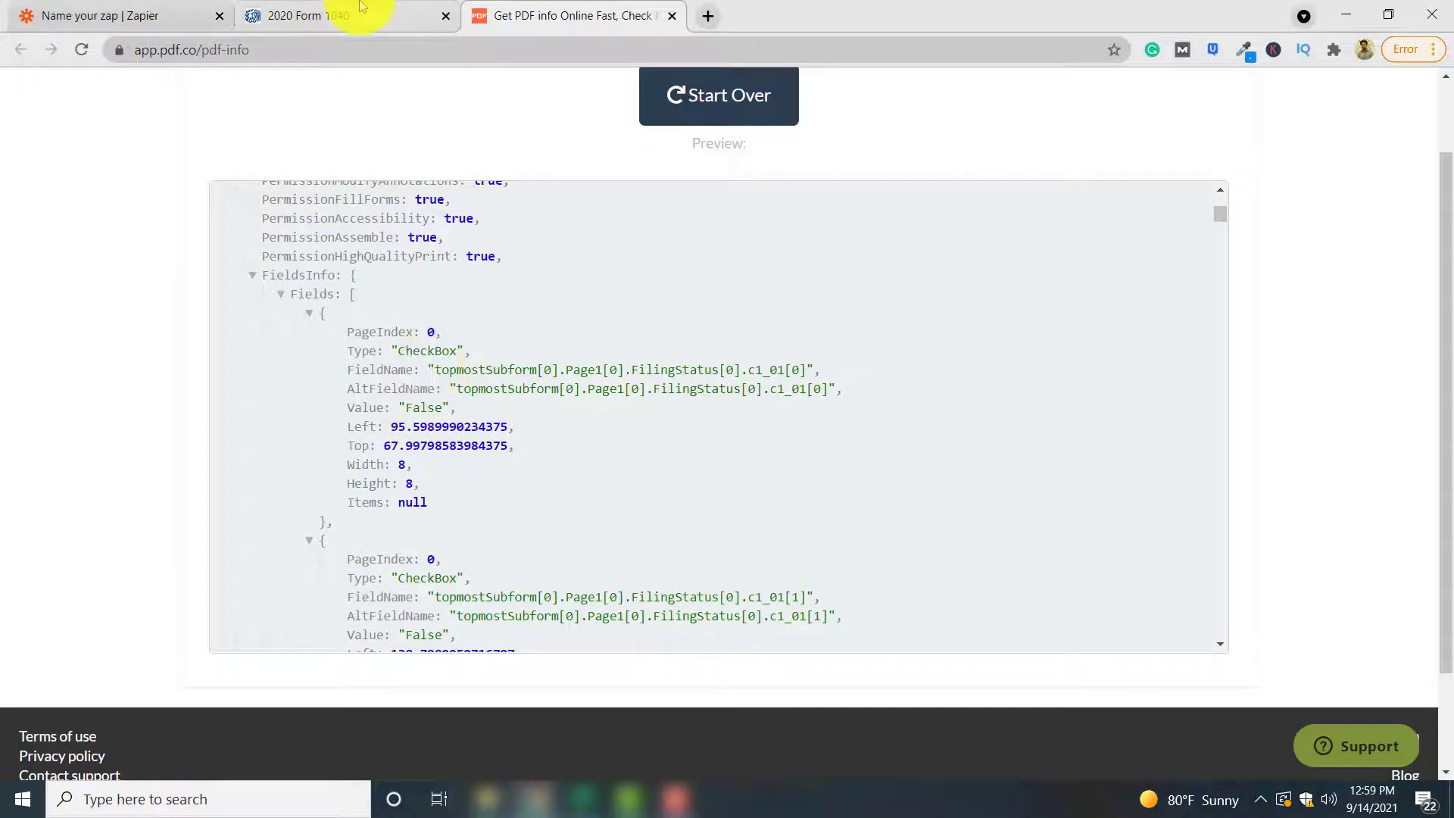
left_click(361, 9)
left_click(591, 9)
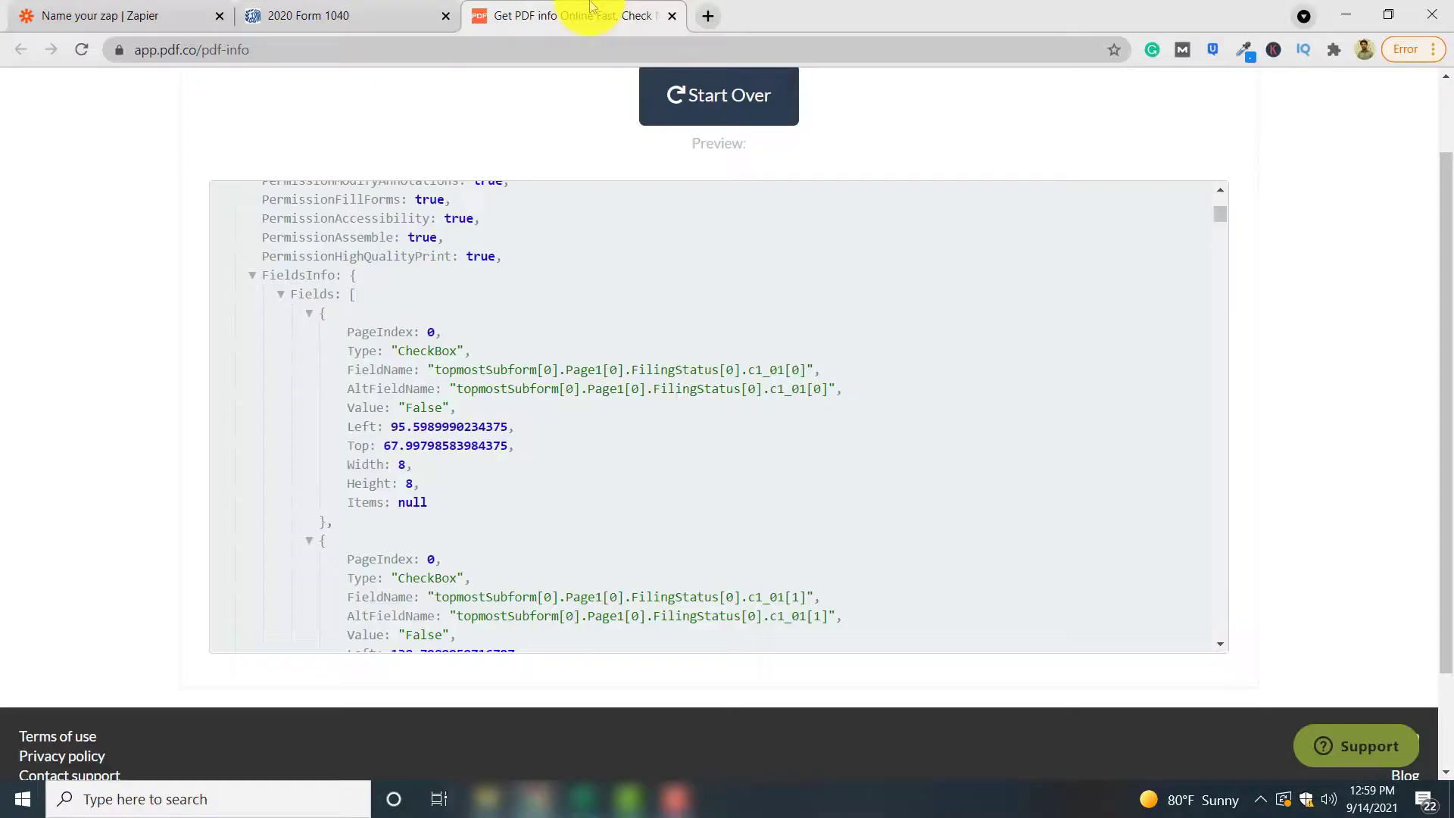
scroll(763, 430, "down", 10)
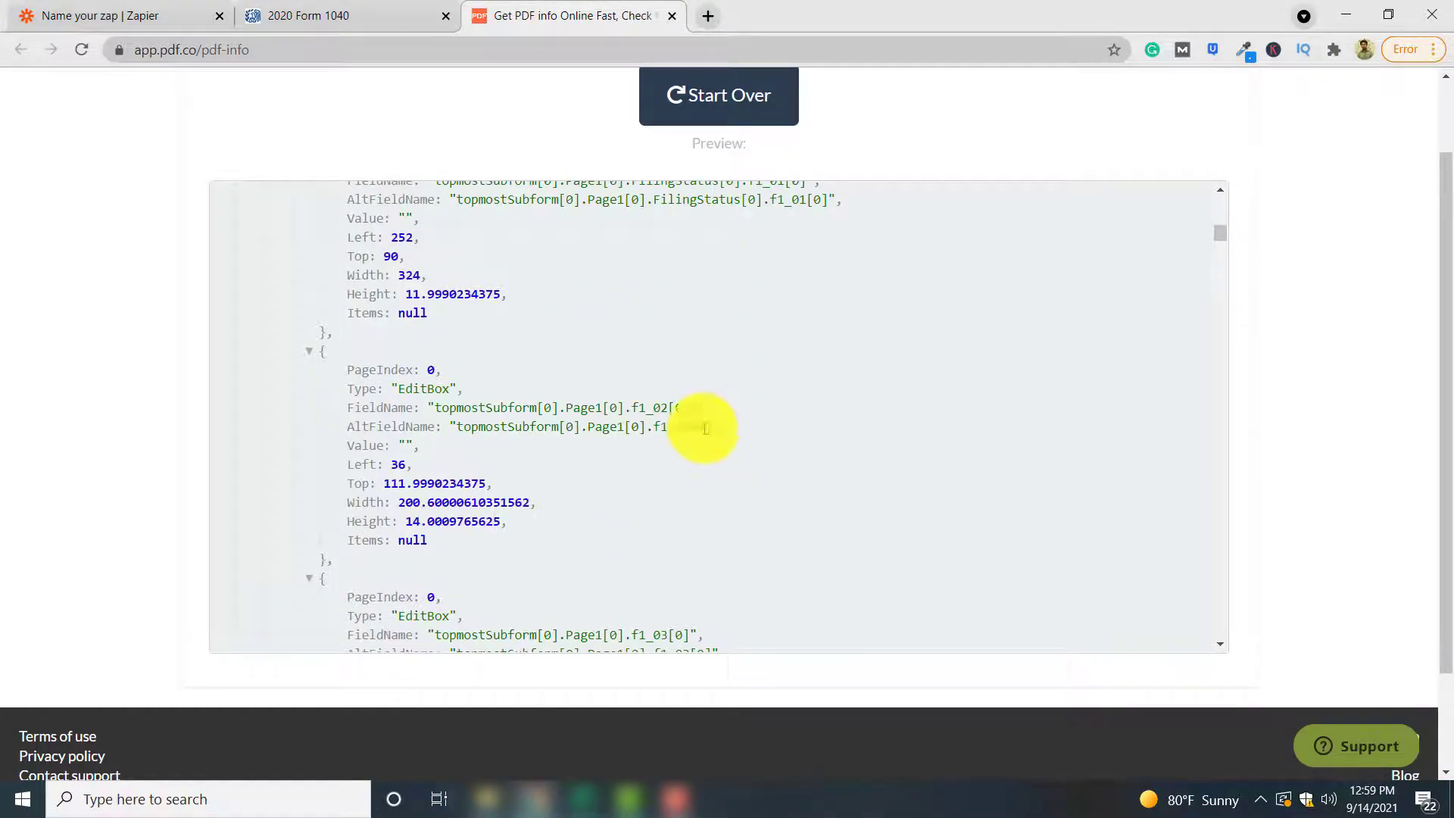
left_click(338, 9)
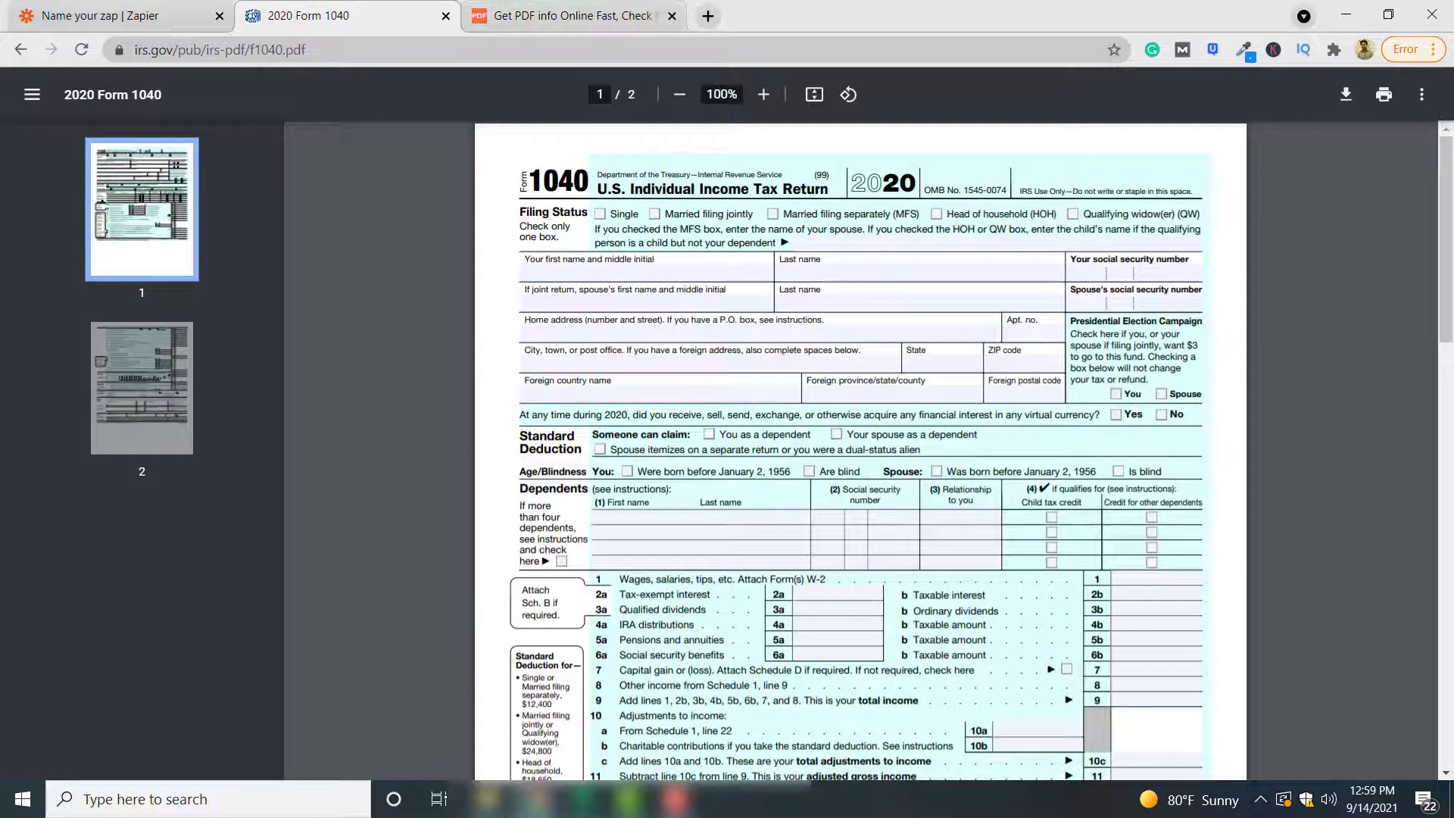
key("ctrl+shift+Tab")
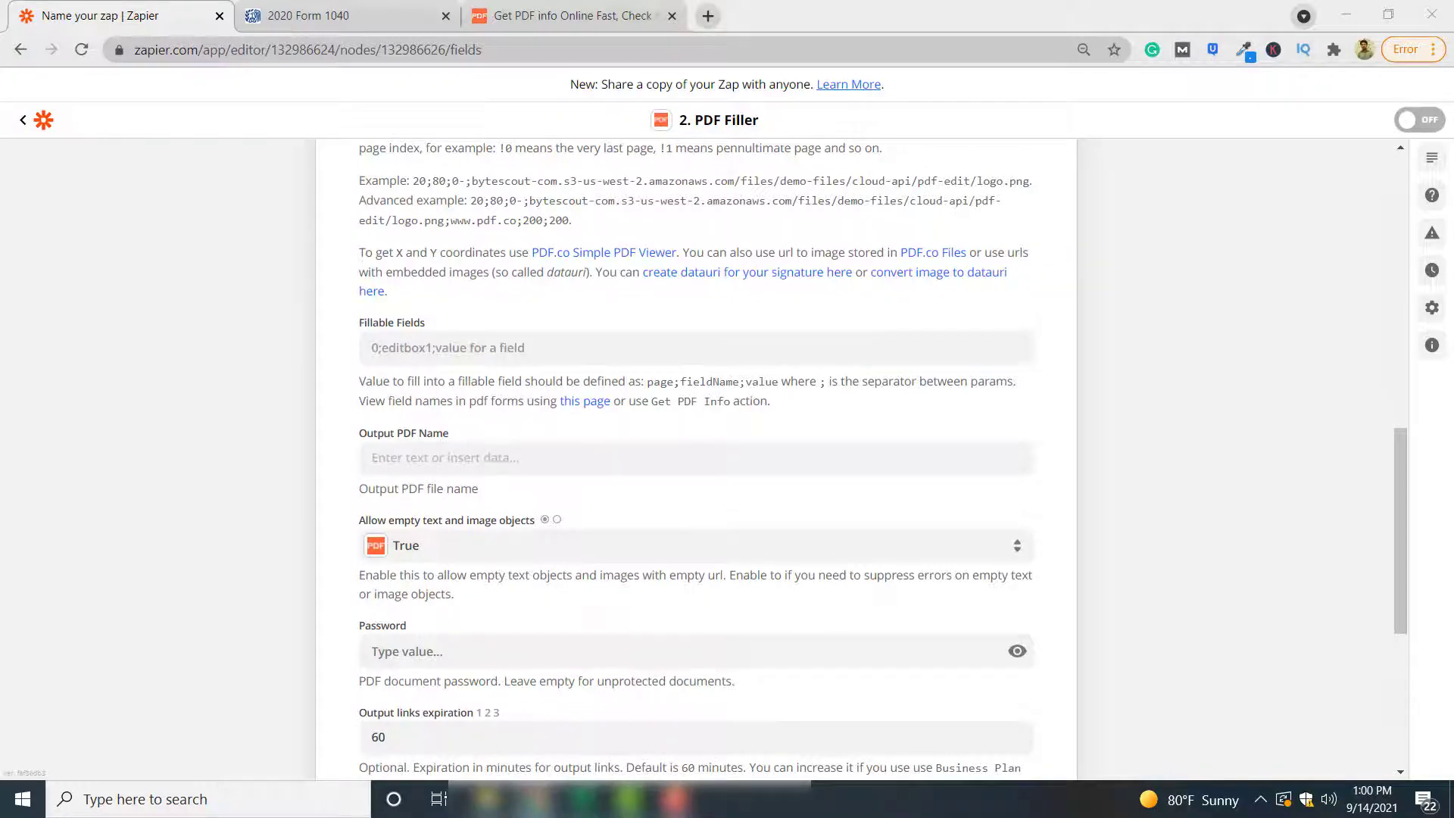
Add the first fillable field entry: f1_02 with the filer's name
left_click(525, 351)
type("1;topmostSubform[0].Page1[0].f1_02[0];John A. Doe")
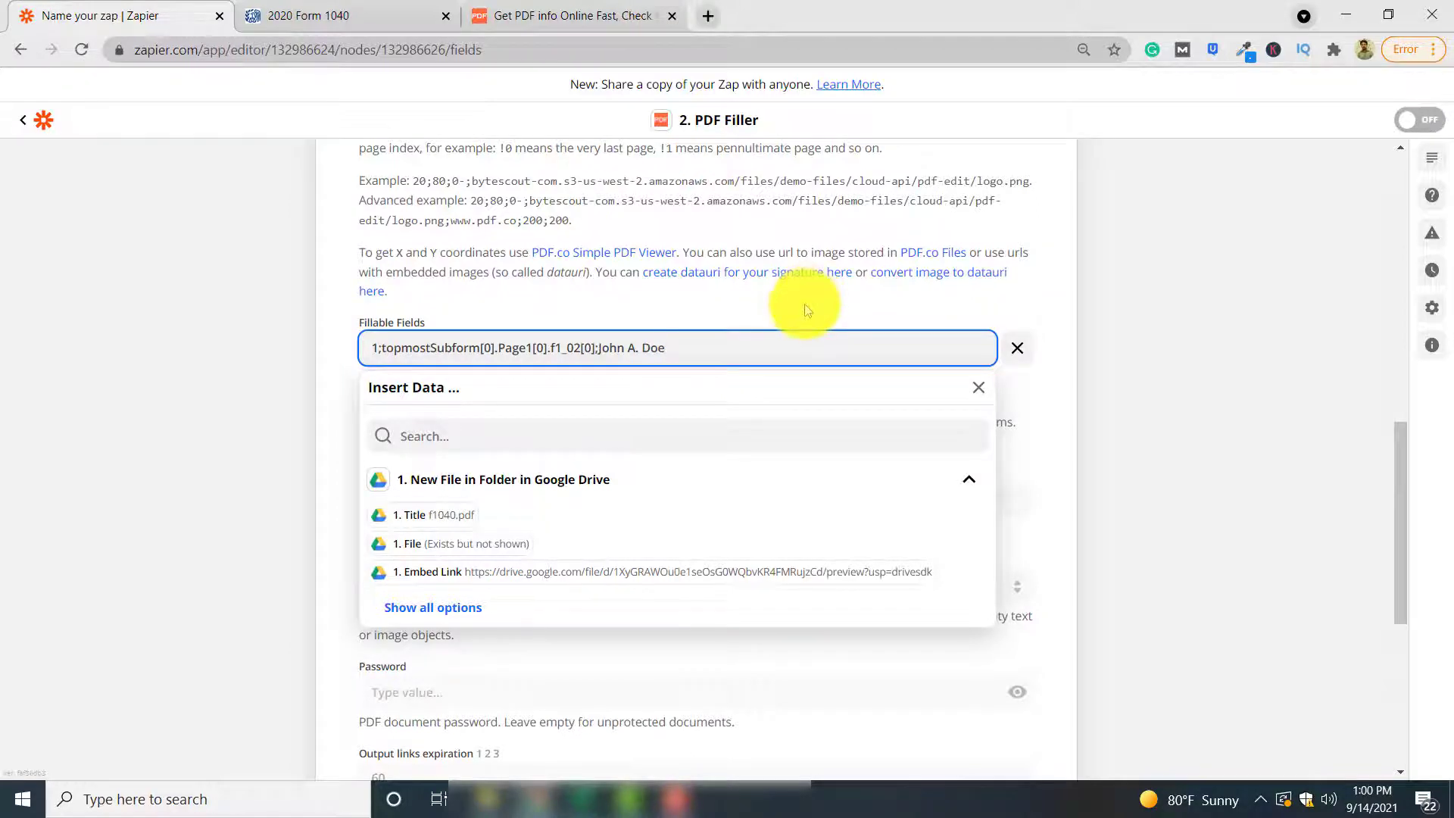
scroll(804, 303, "up", 1)
double_click(669, 446)
left_click(859, 447)
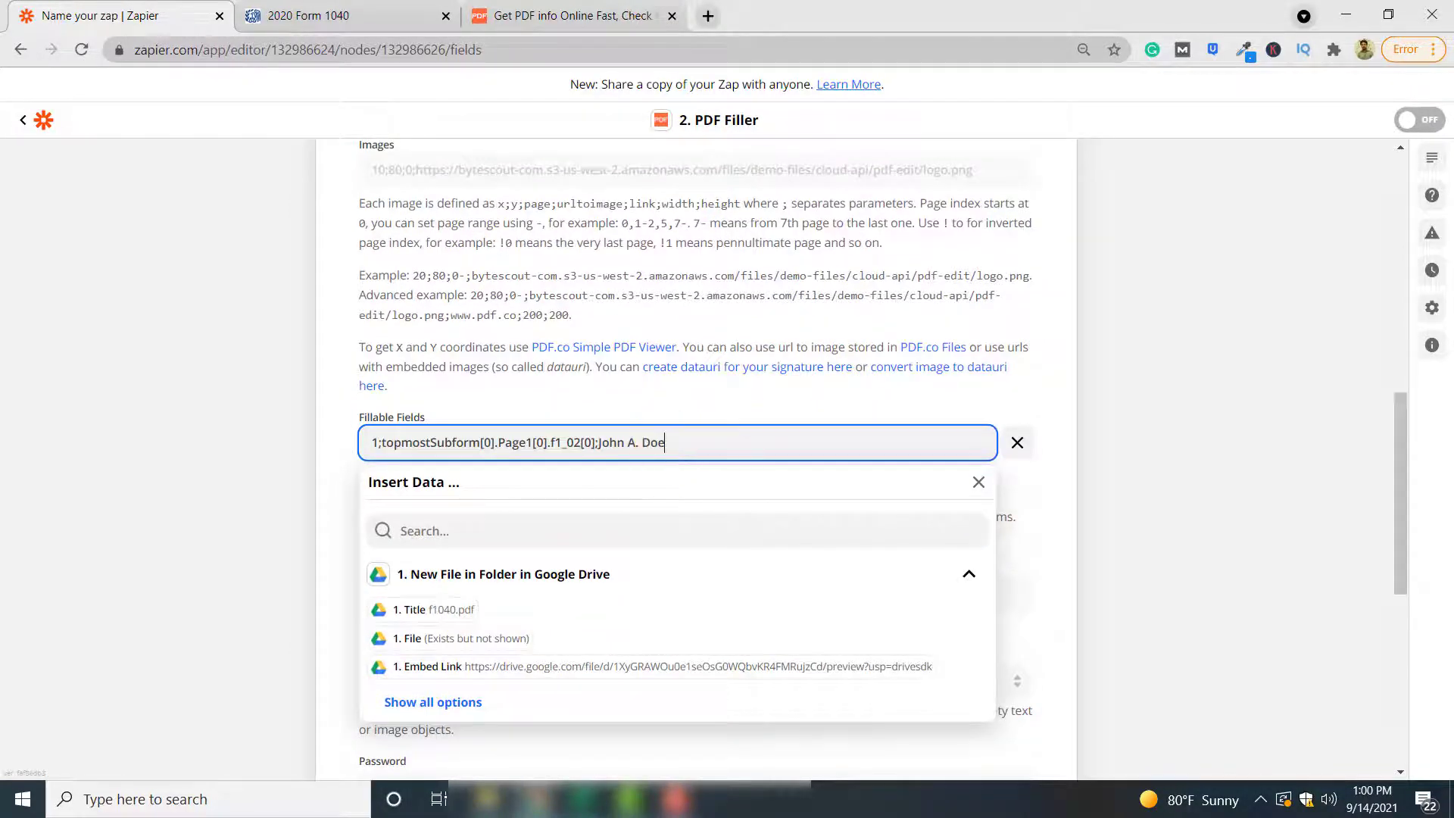
left_click(840, 399)
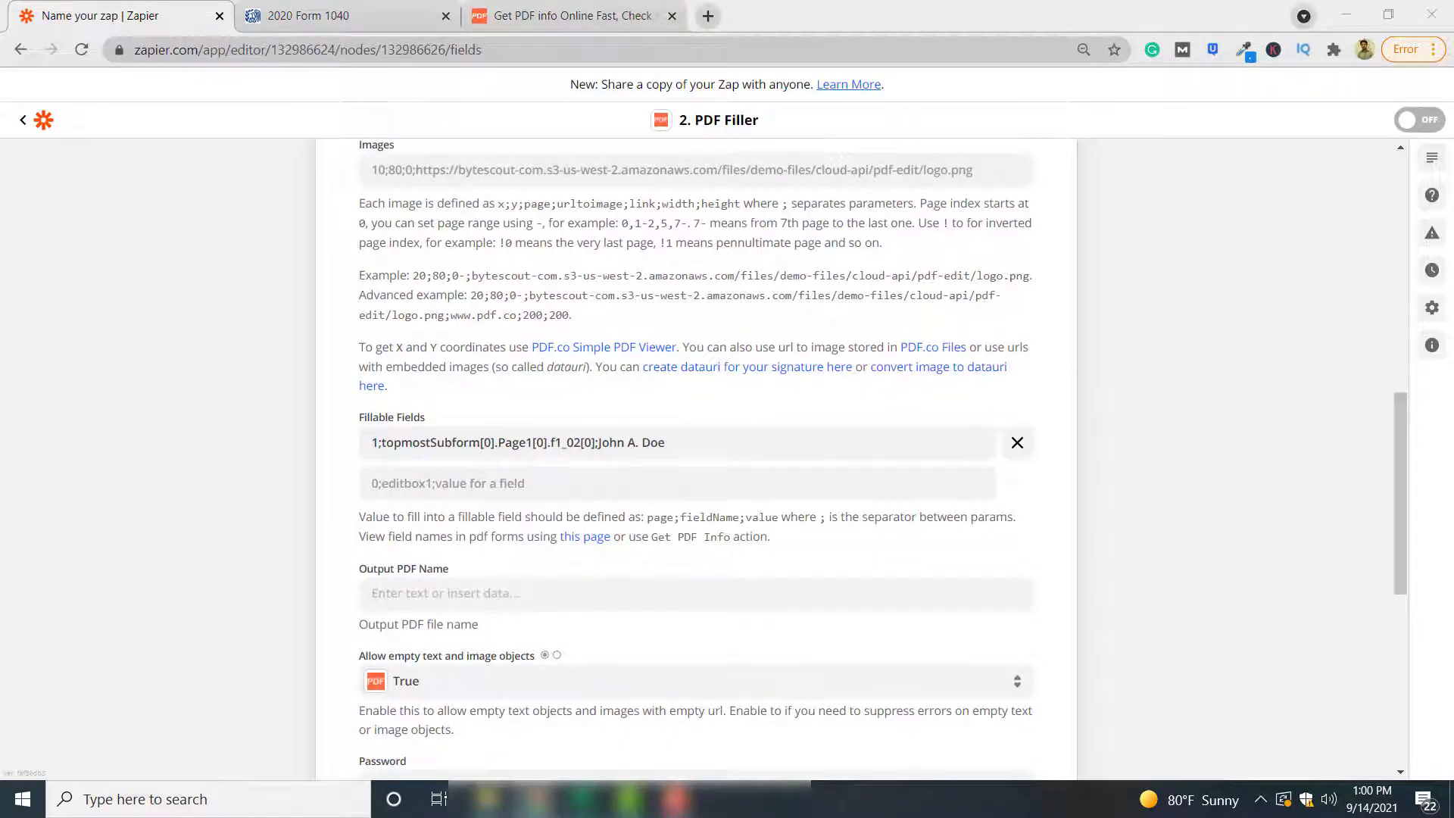
Add FilingStatus c1_01[1] set to true and the f1_04 social security number entry
left_click(598, 484)
type("1;topmostSubform[0].Page1[0].FilingStatus[0].c1_01[1];true")
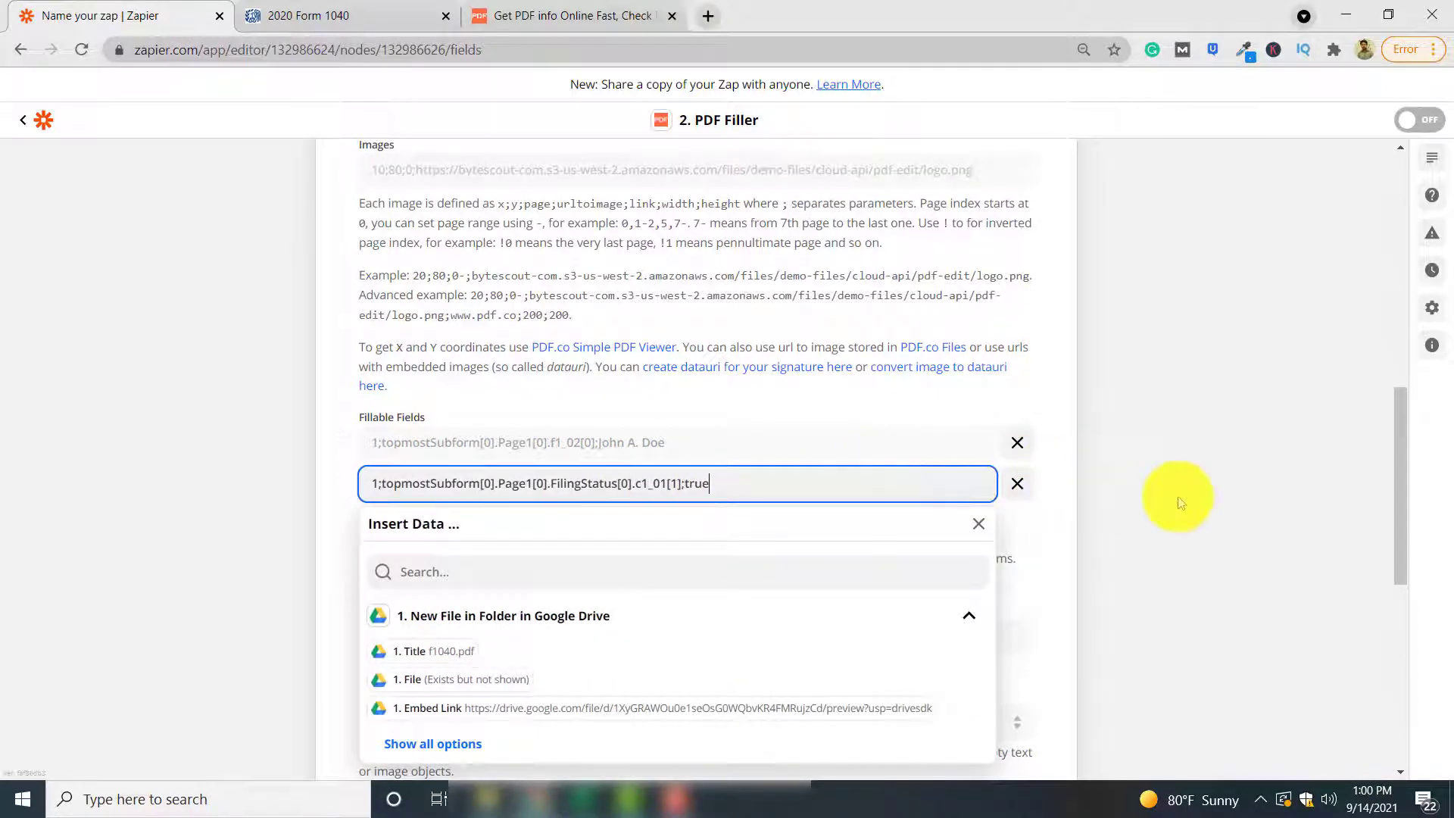
left_click(1175, 492)
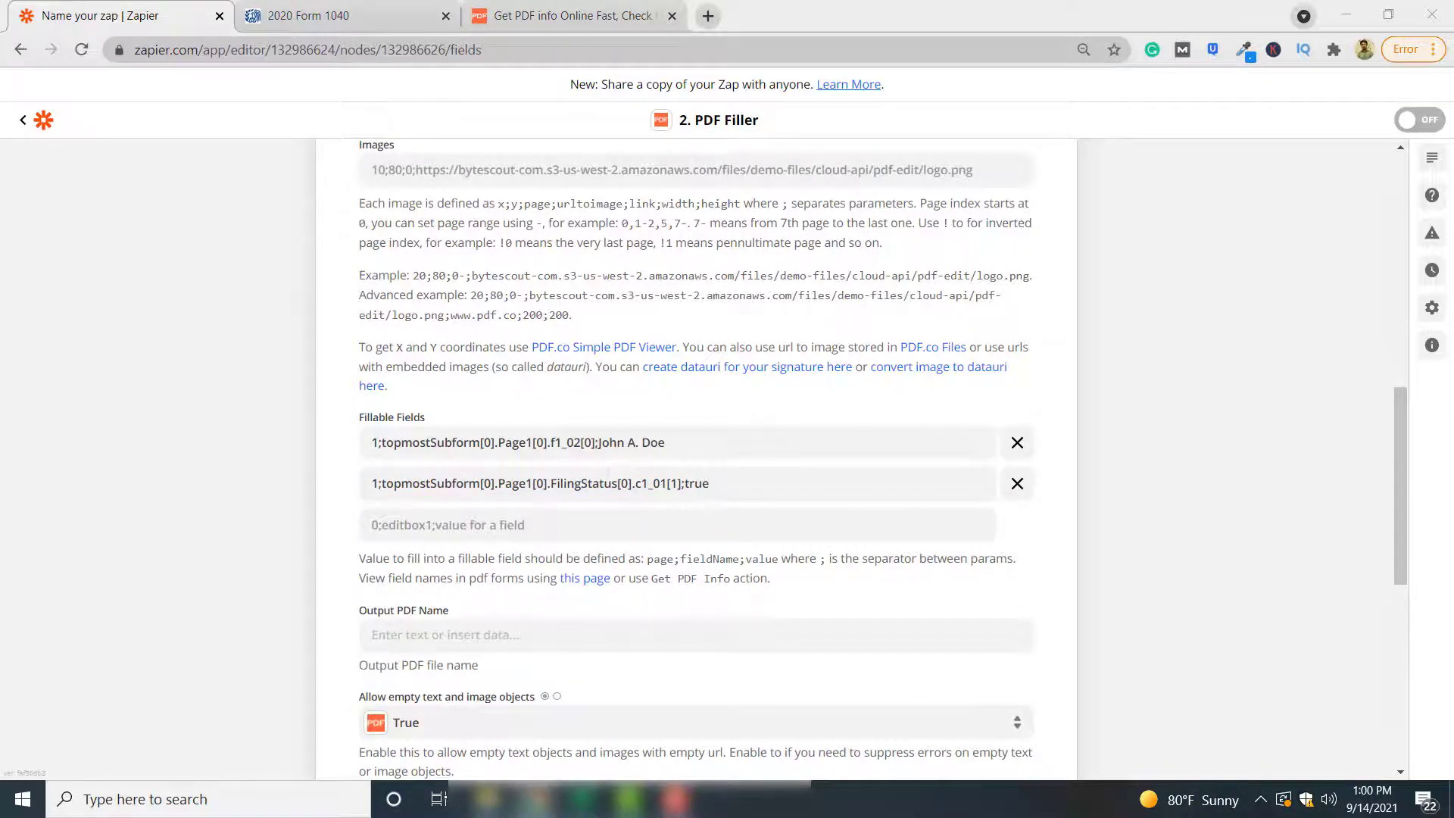
left_click(510, 522)
type("1;topmostSubform[0].Page1[0].YourSocial_ReadOrderControl[0].f1_04[0];123456789")
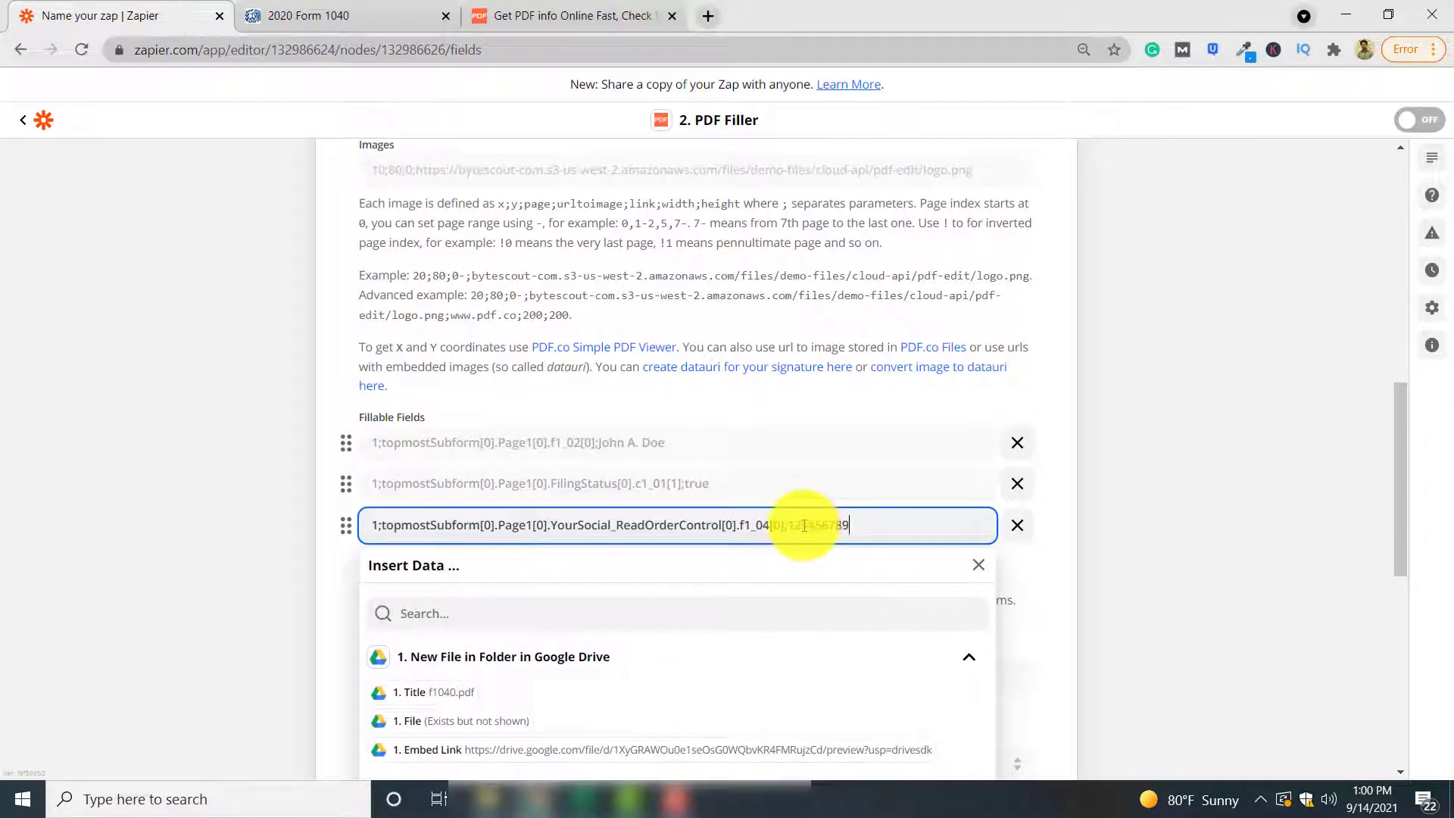
left_click(1179, 434)
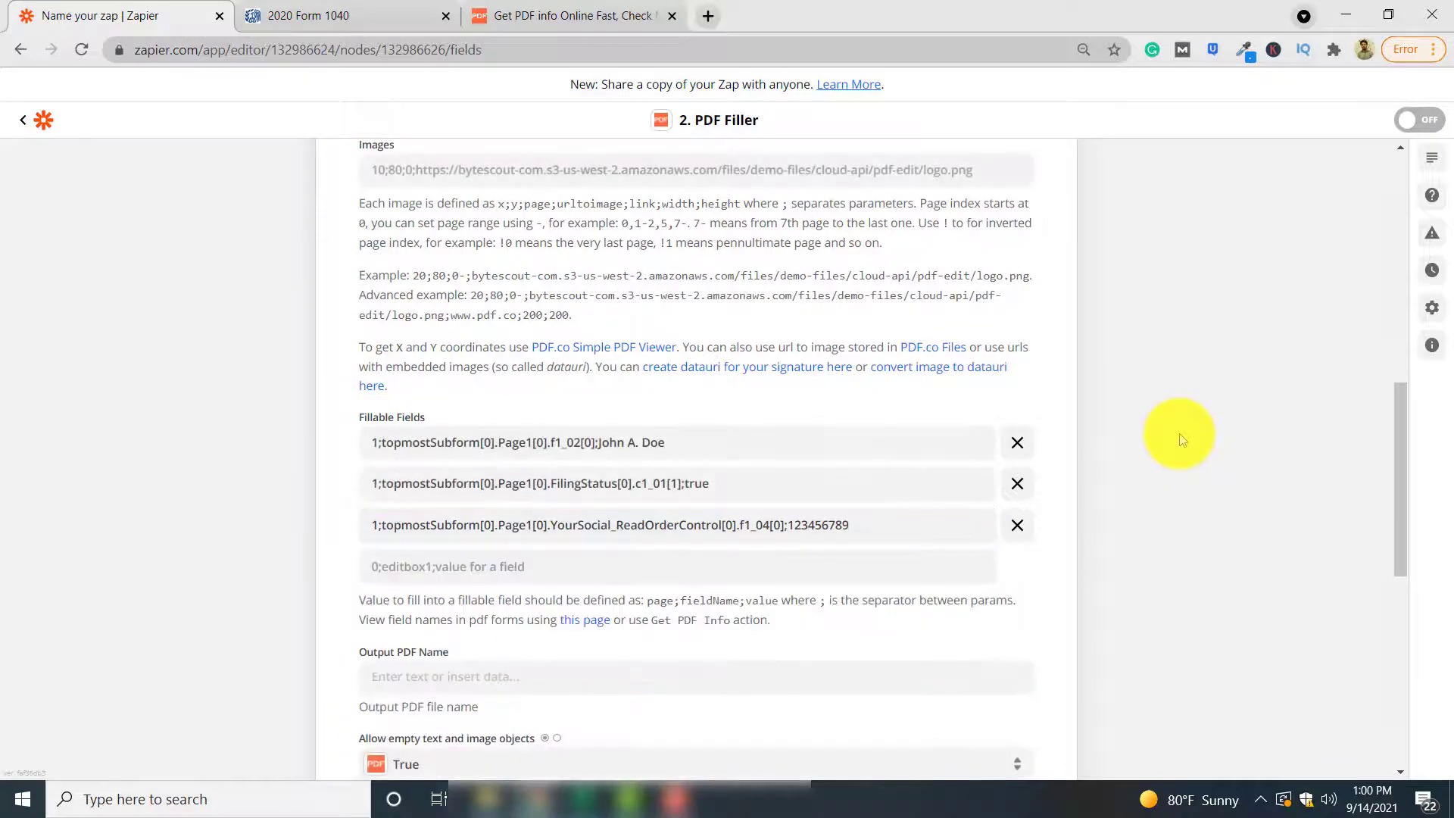
scroll(1179, 433, "down", 8)
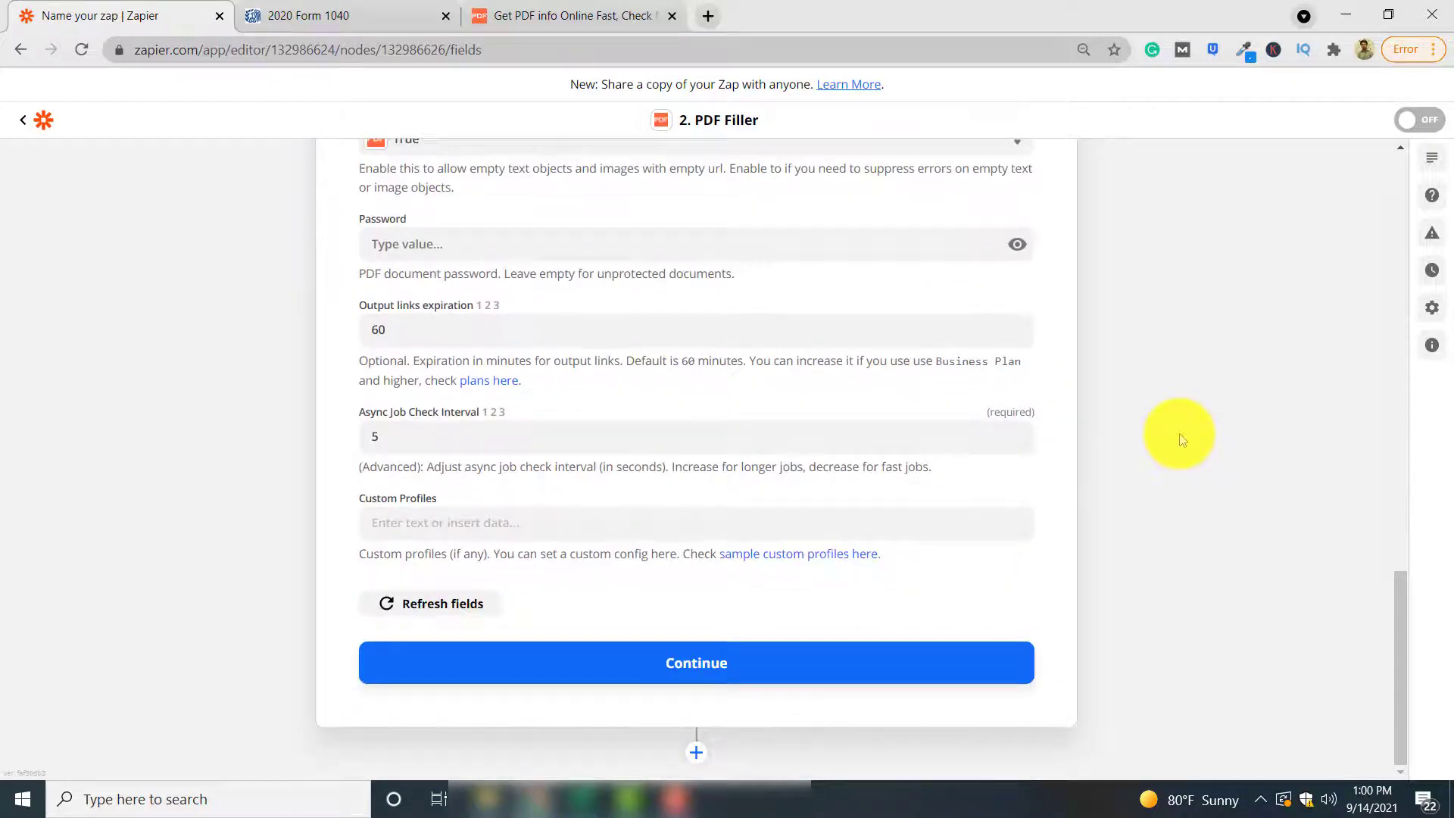
left_click(852, 674)
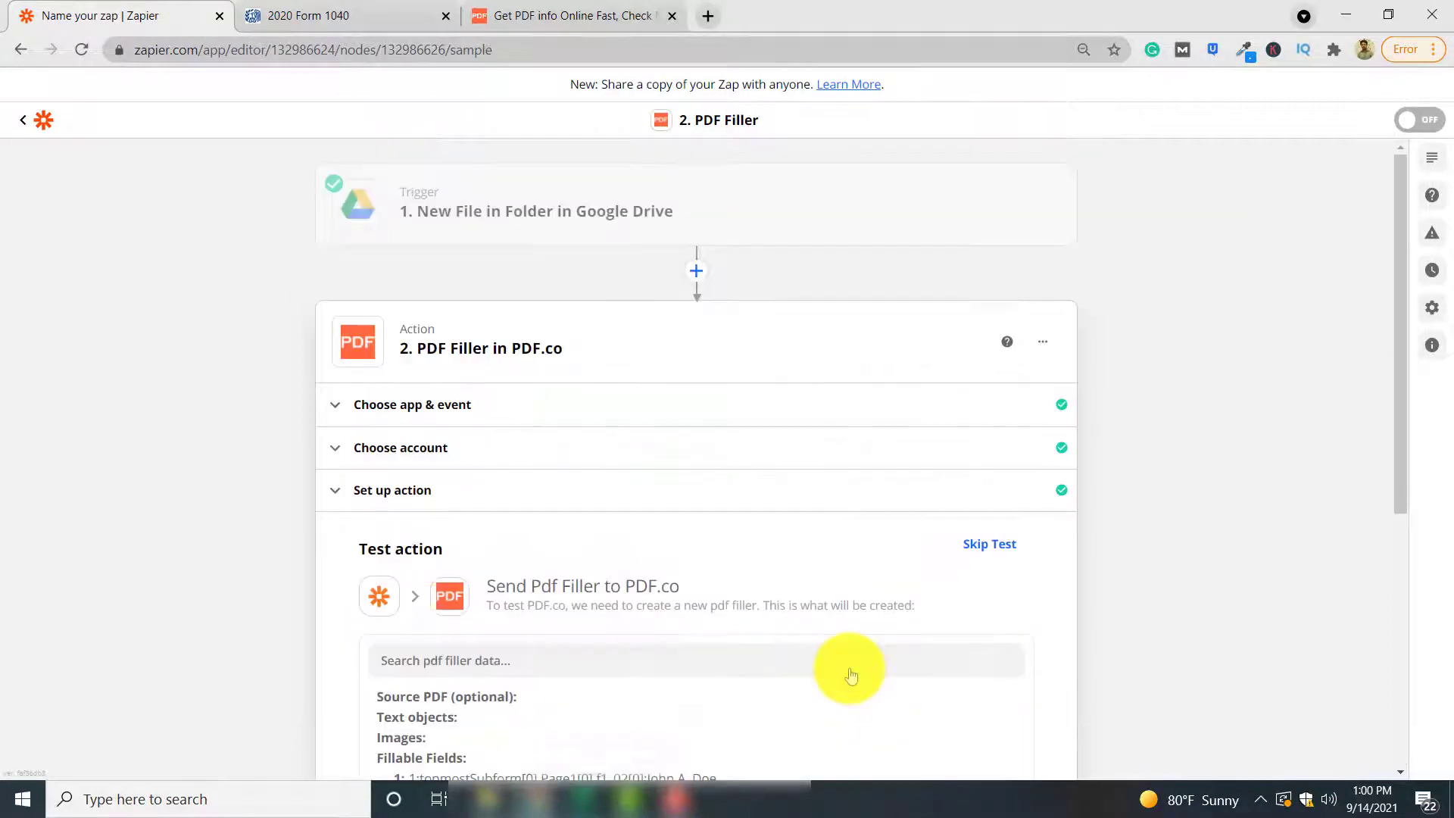
scroll(850, 670, "down", 5)
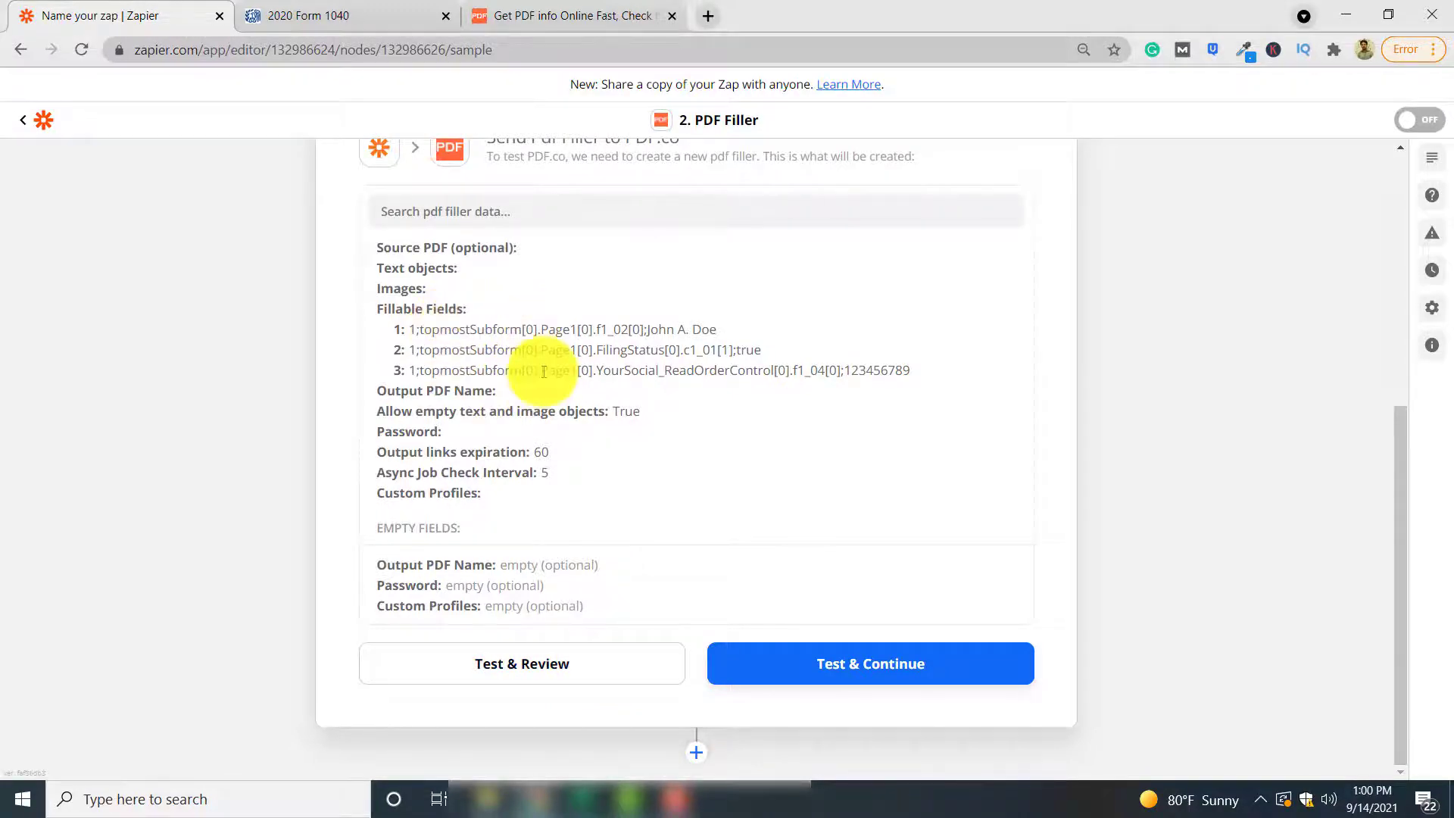
left_click(602, 663)
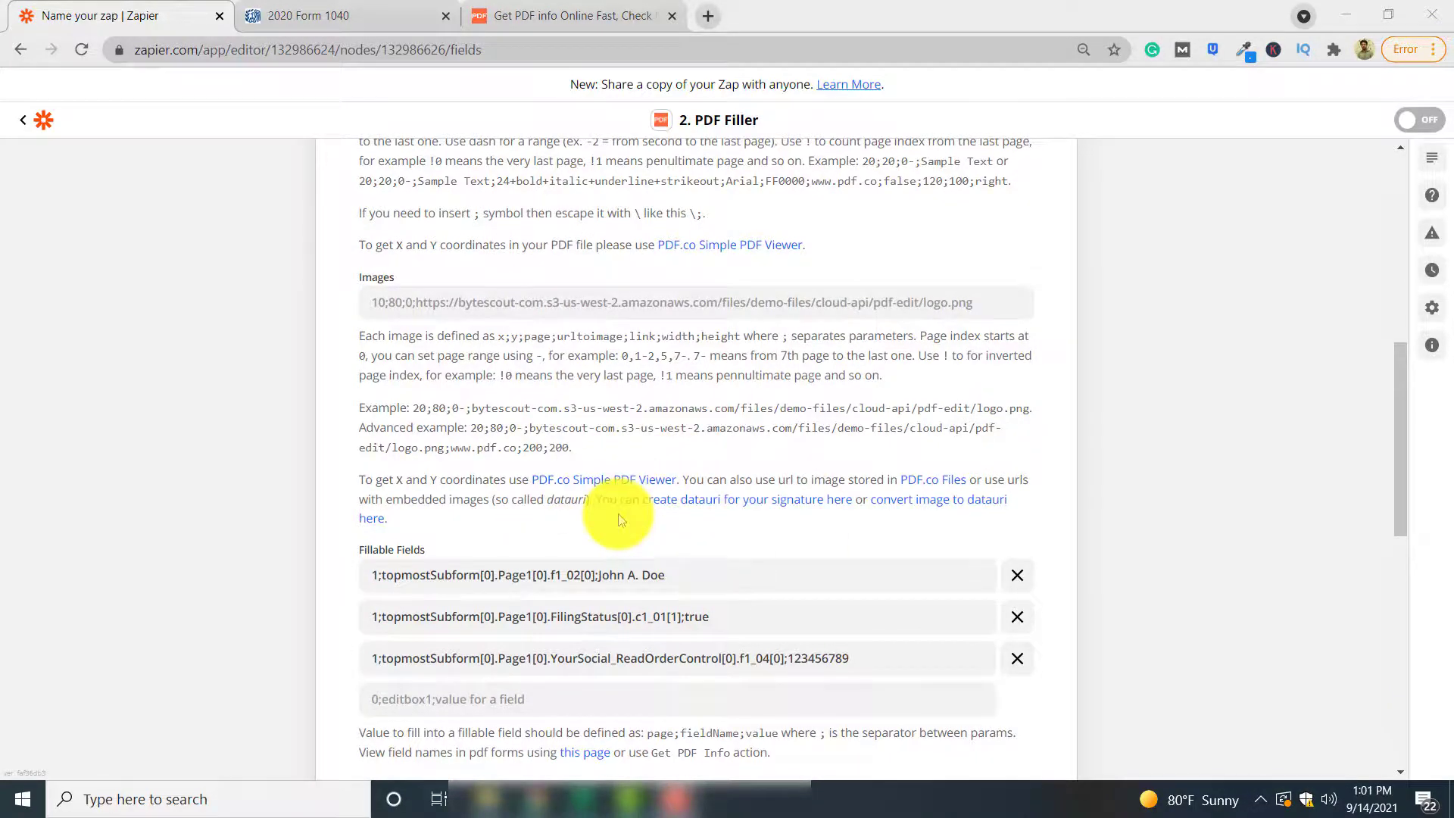
Paste the form's Google Drive share URL as Source PDF and continue
scroll(617, 520, "up", 4)
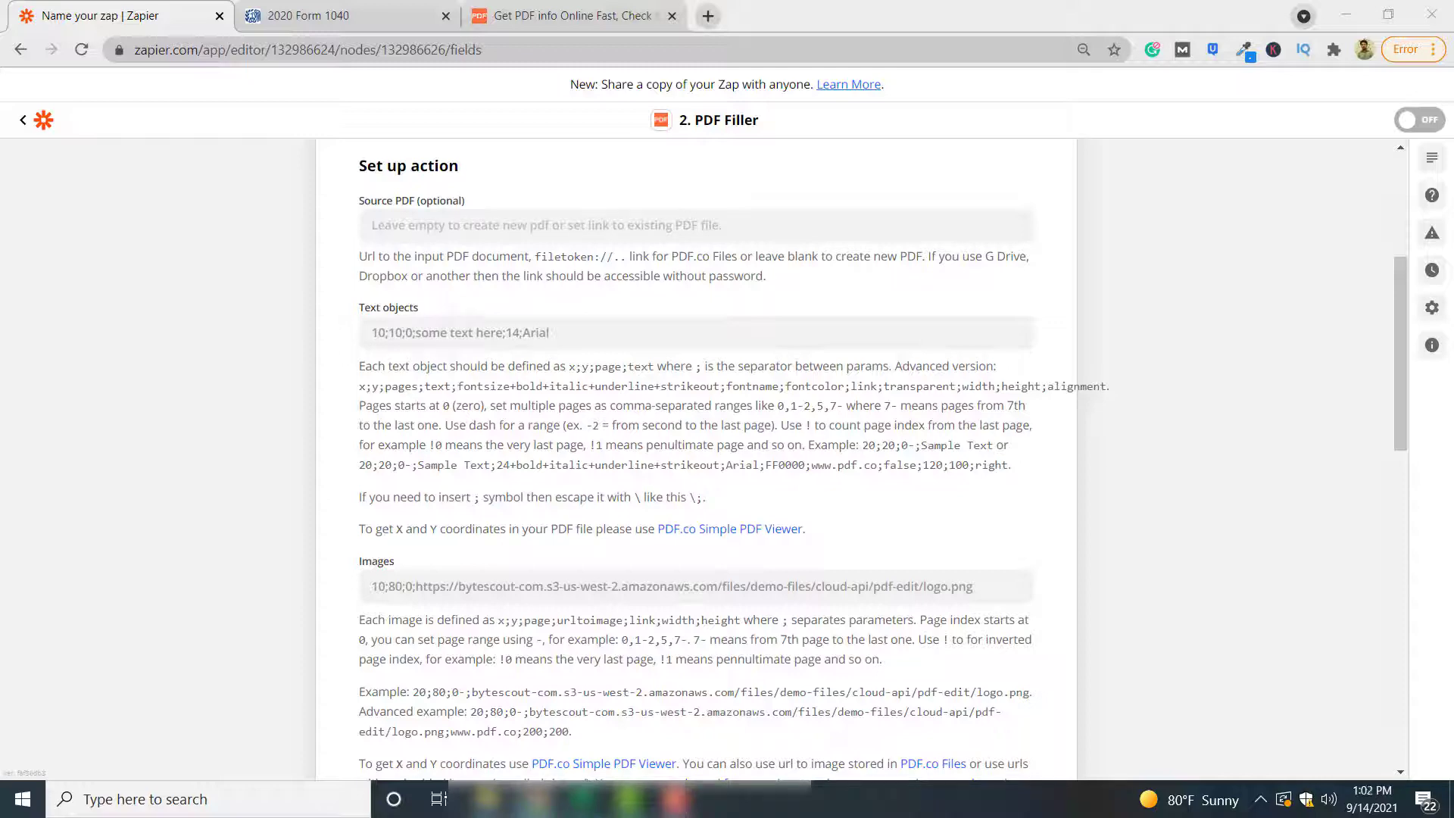
left_click(457, 224)
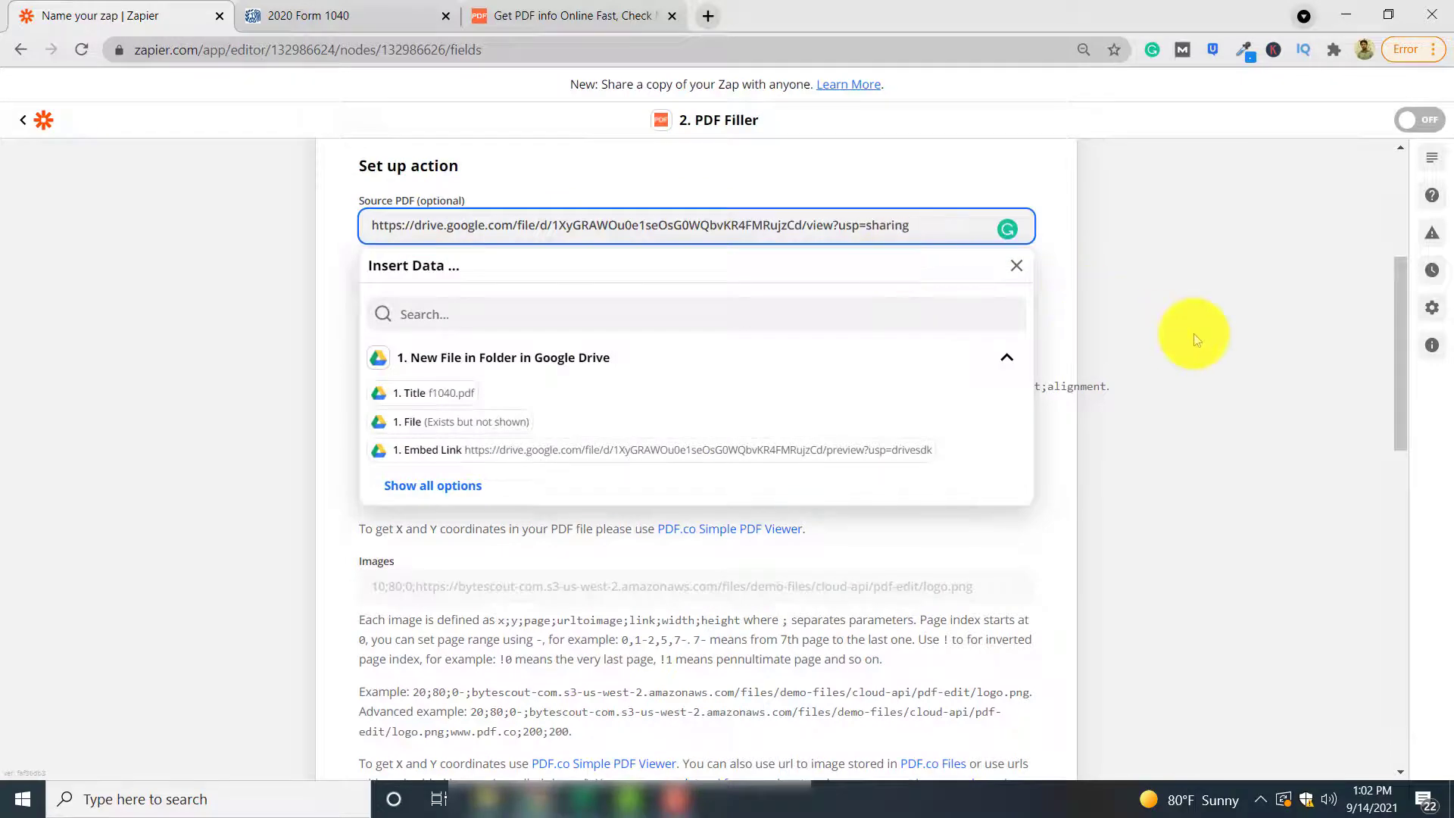
left_click(1193, 333)
scroll(1067, 469, "down", 15)
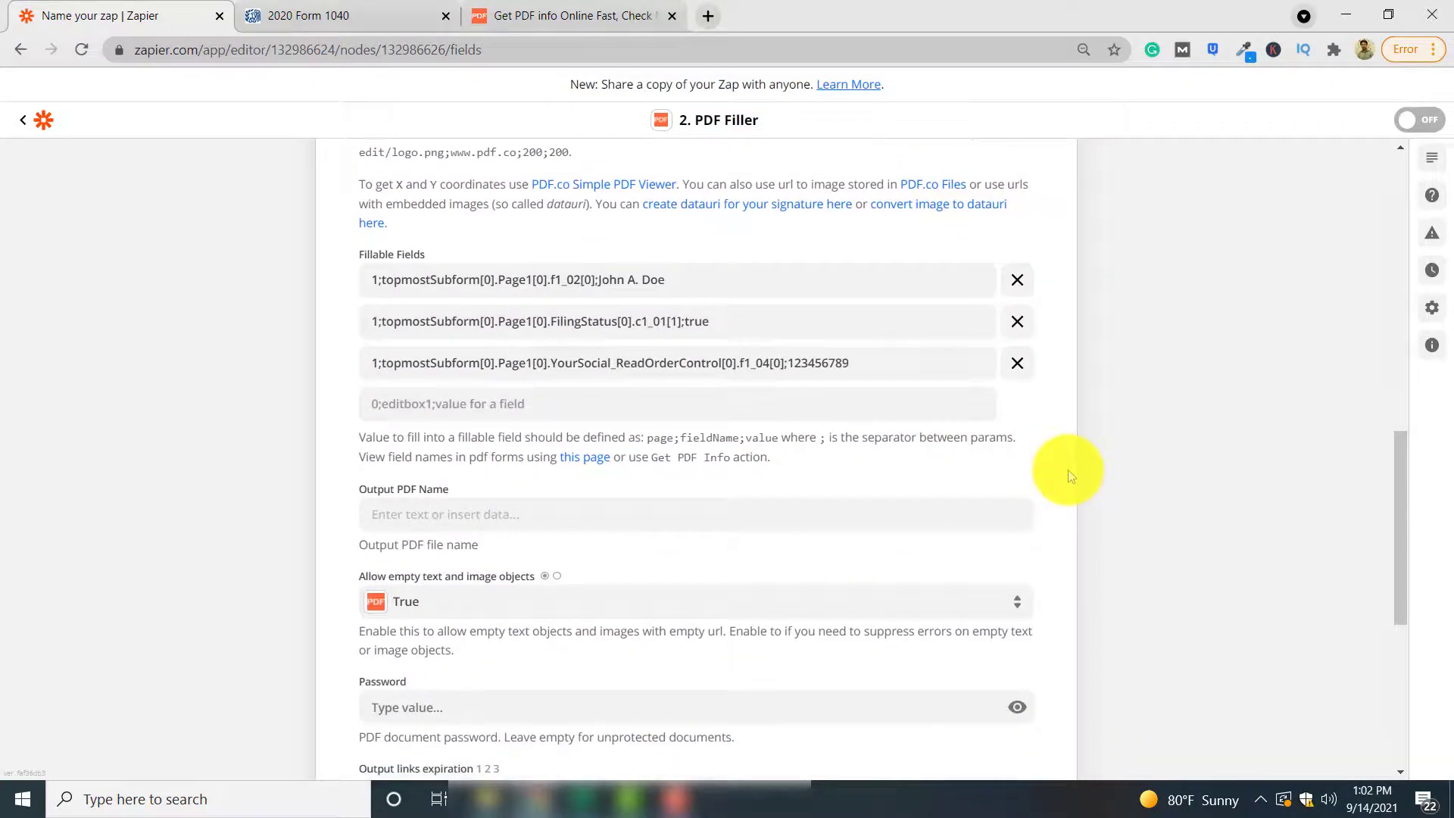
scroll(1068, 469, "down", 2)
left_click(750, 674)
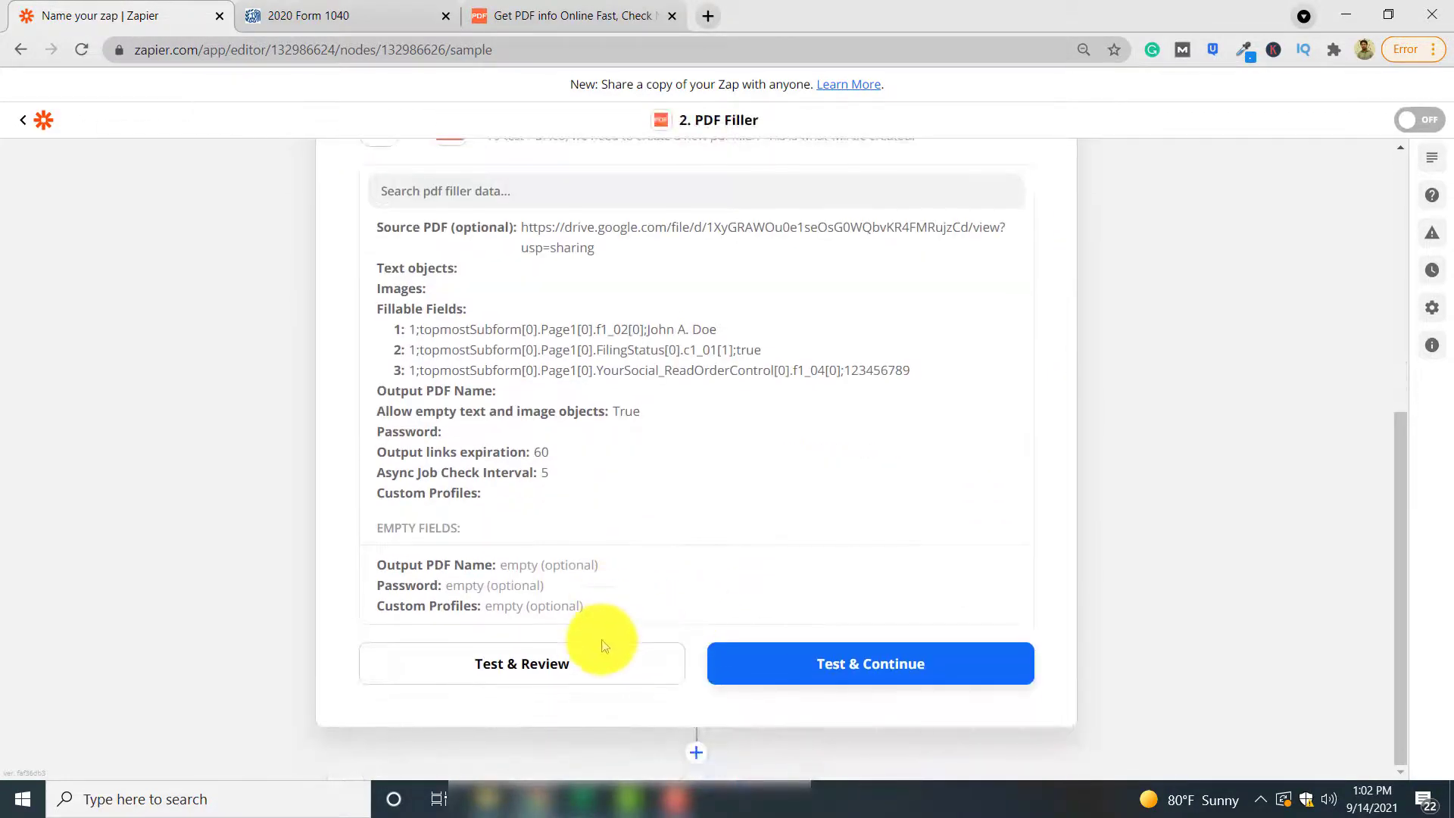
Run Test & Review and select the returned filled view.pdf URL
left_click(583, 670)
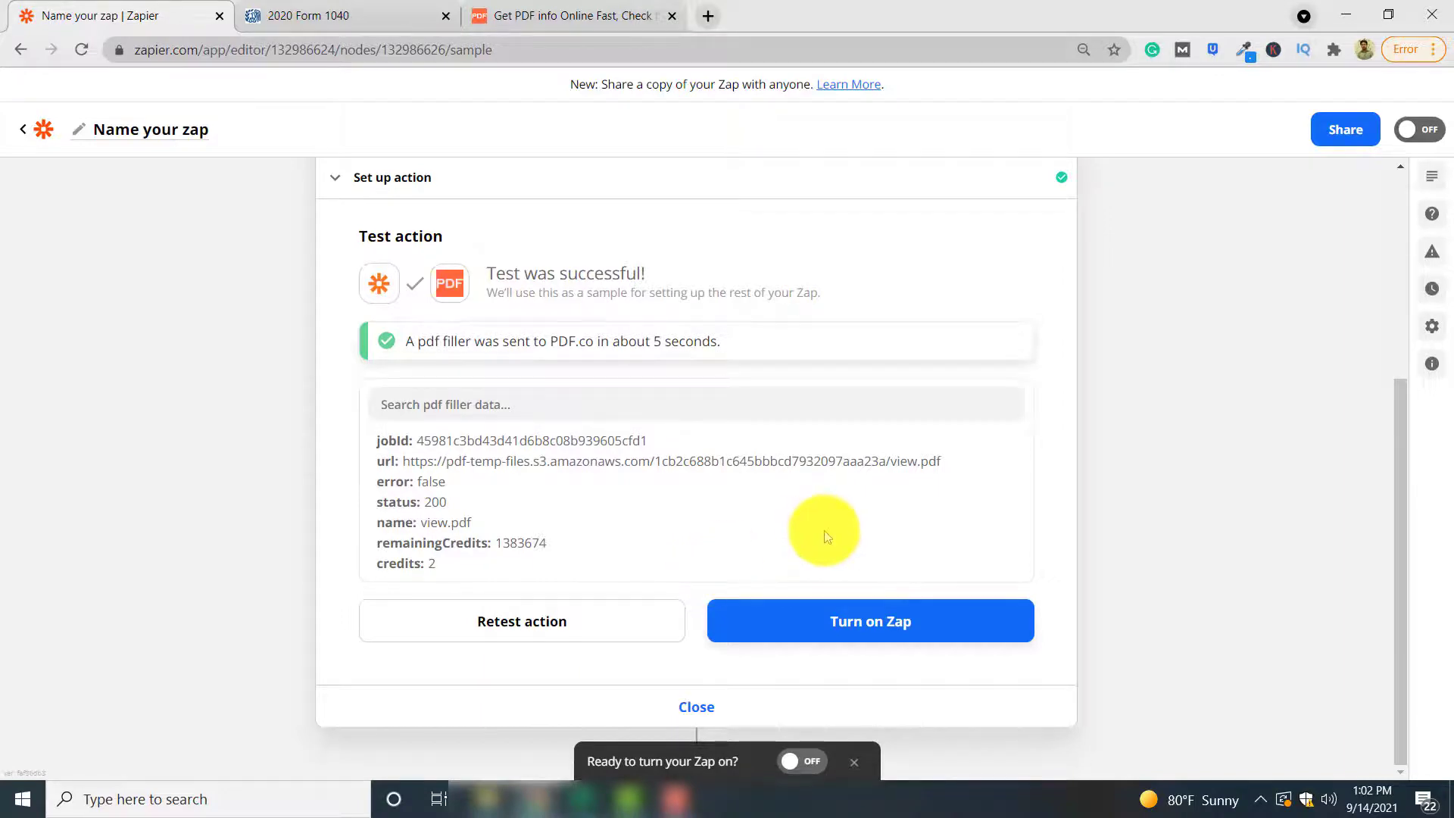
mouse_move(948, 460)
left_mouse_down()
mouse_move(805, 464)
mouse_move(947, 445)
left_mouse_up()
left_click(948, 465)
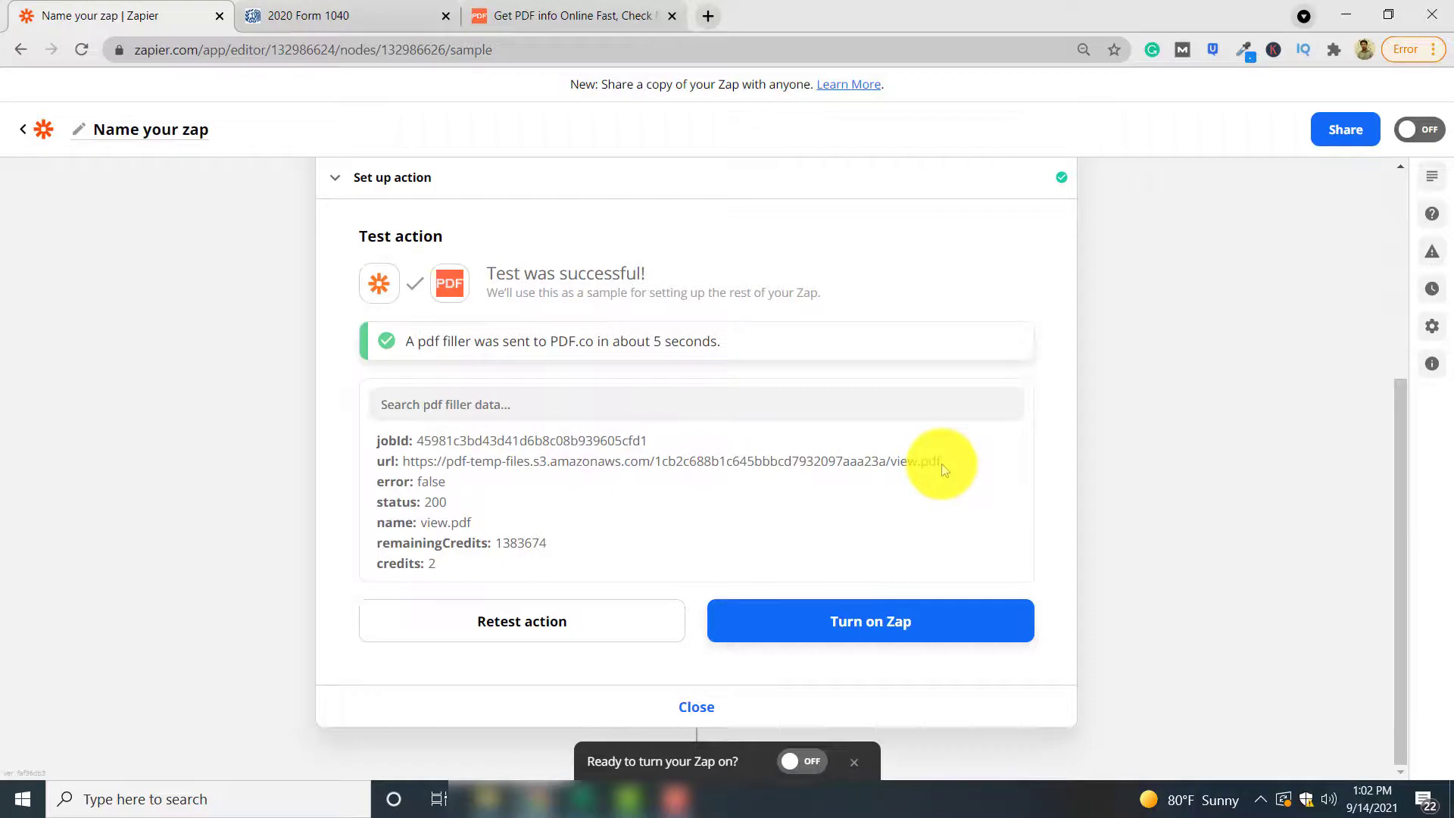
triple_click(940, 463)
right_click(921, 466)
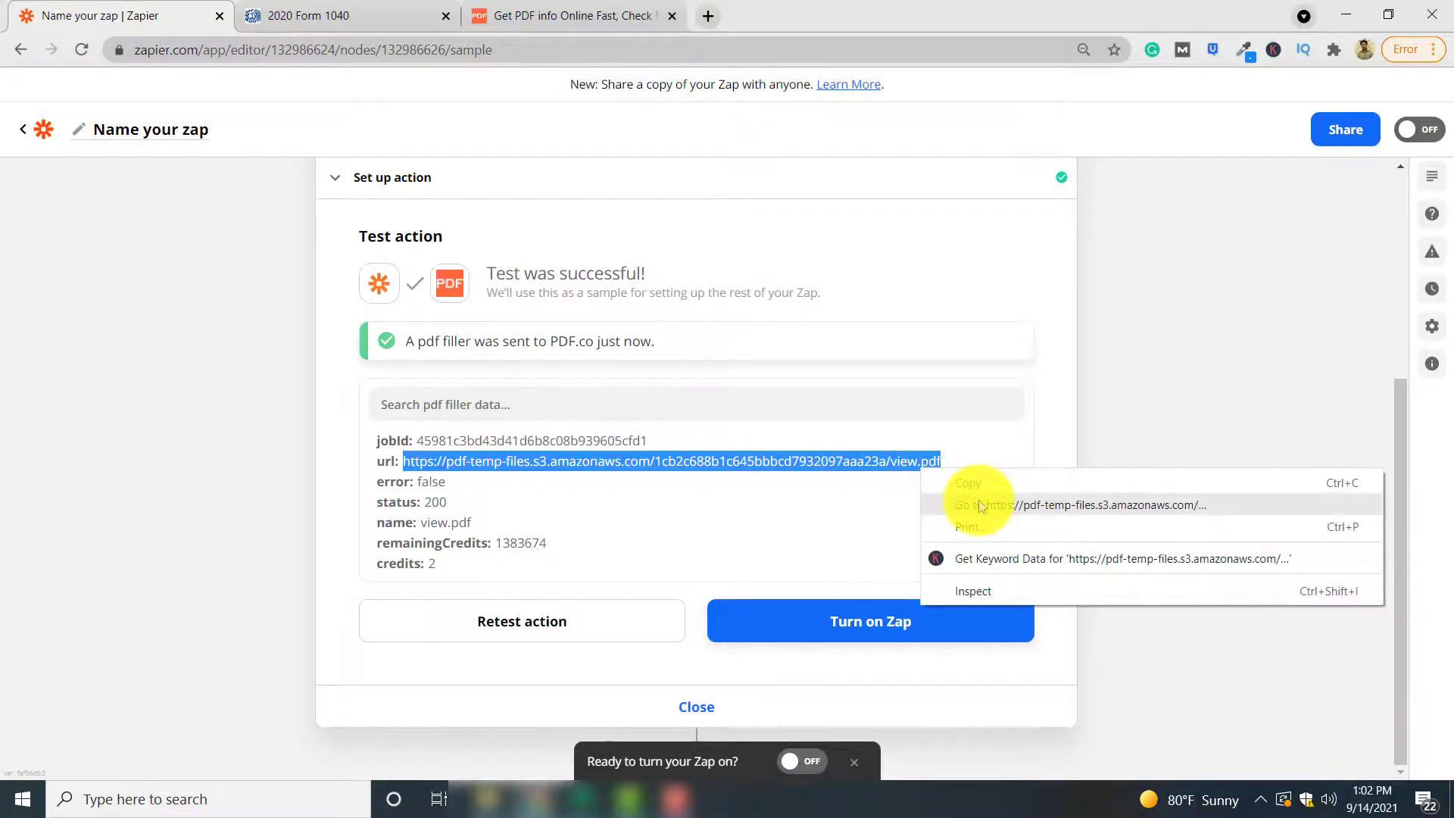
Check the filled 1040 PDF shows name, Married filing jointly and SSN, then return to Zapier
left_click(1080, 505)
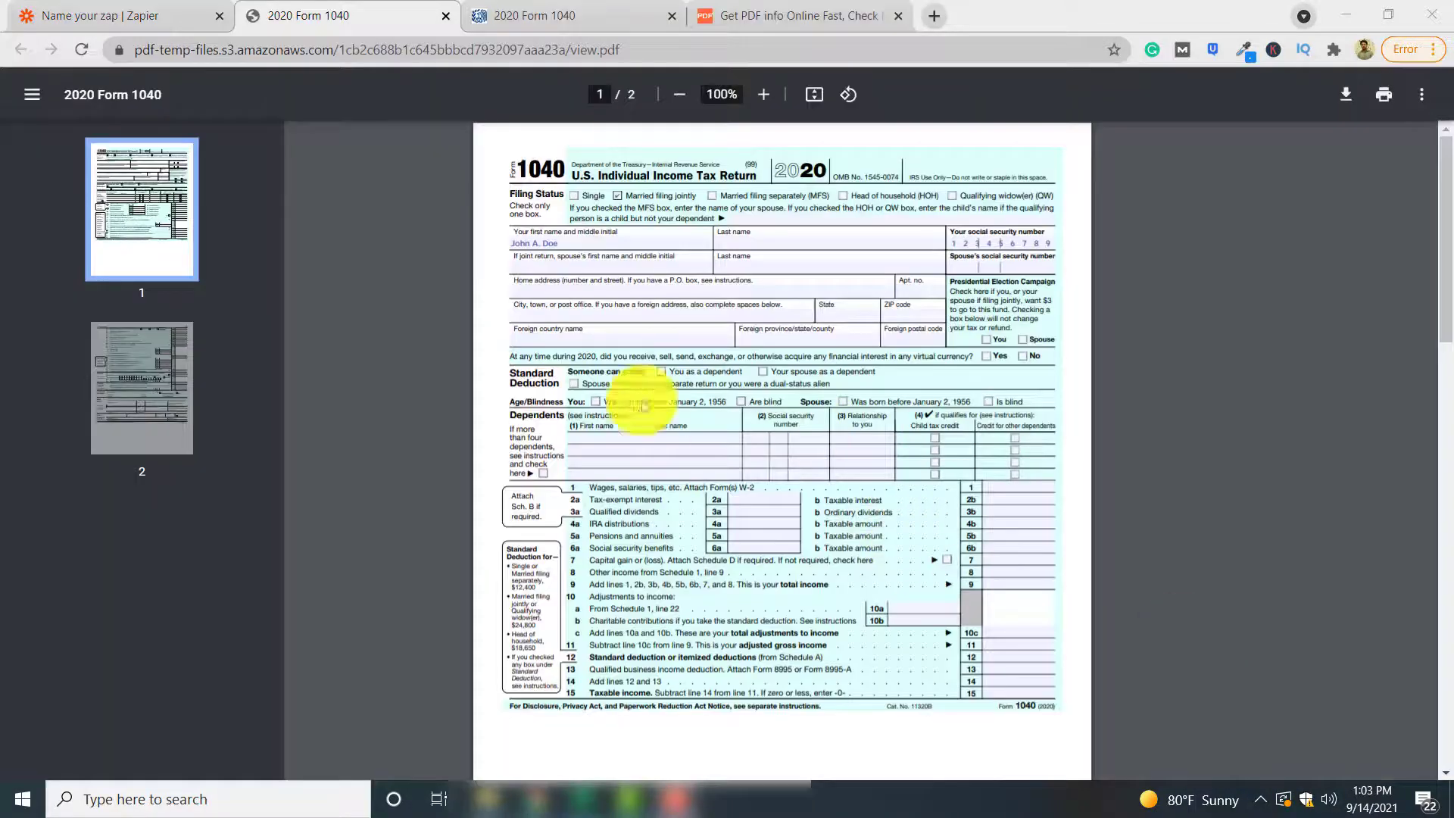
left_click(617, 195)
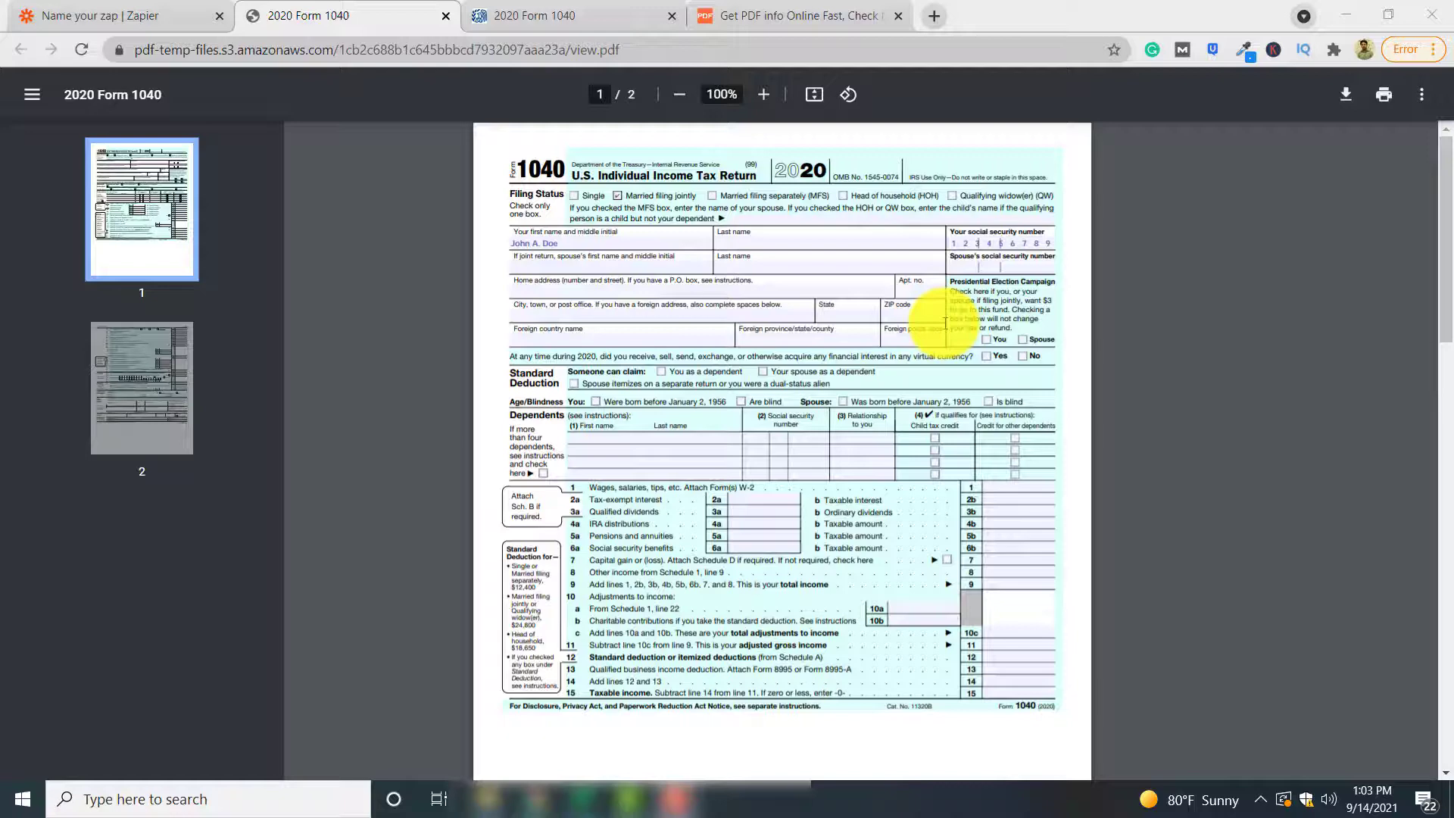
left_click(144, 15)
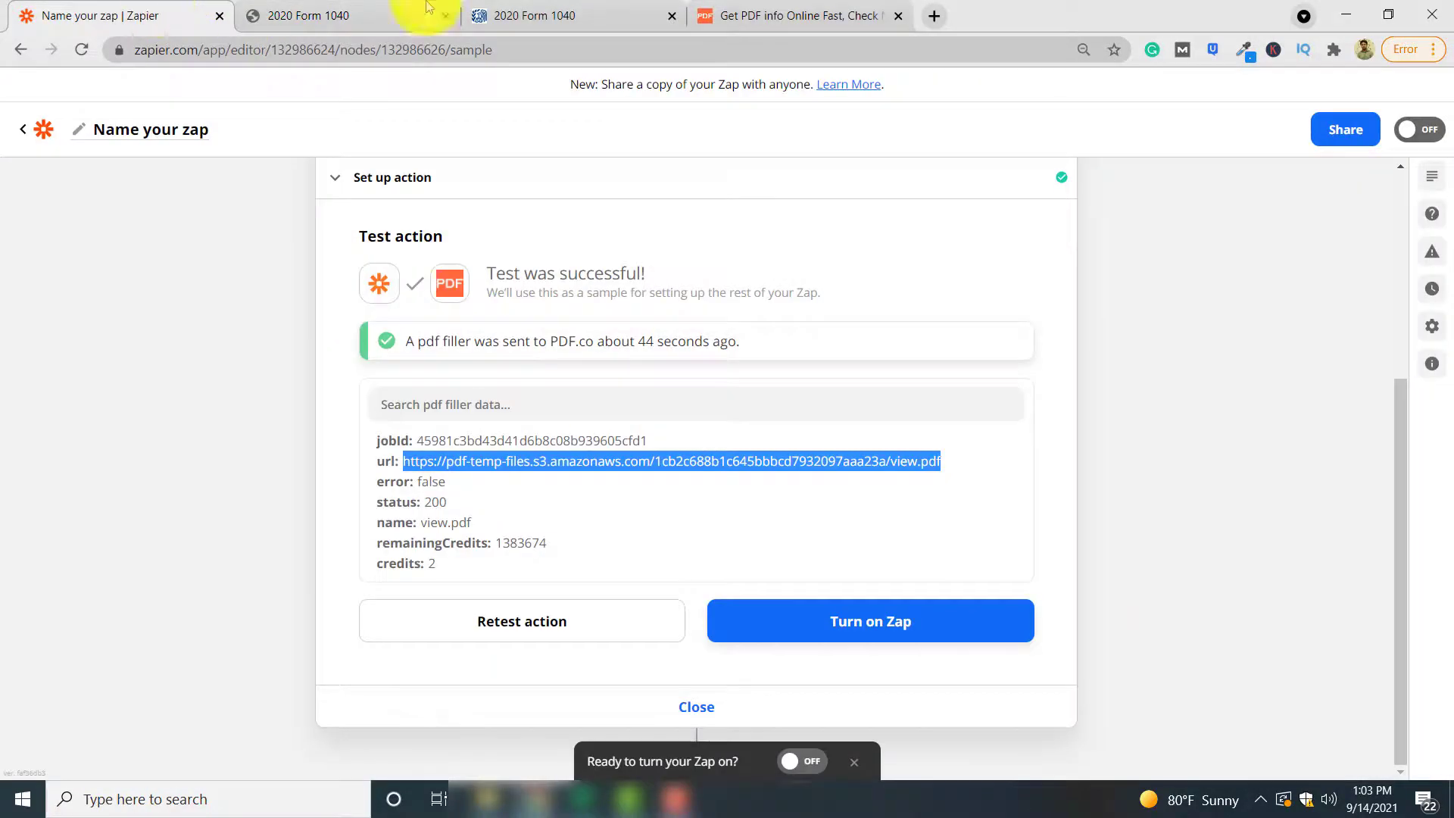